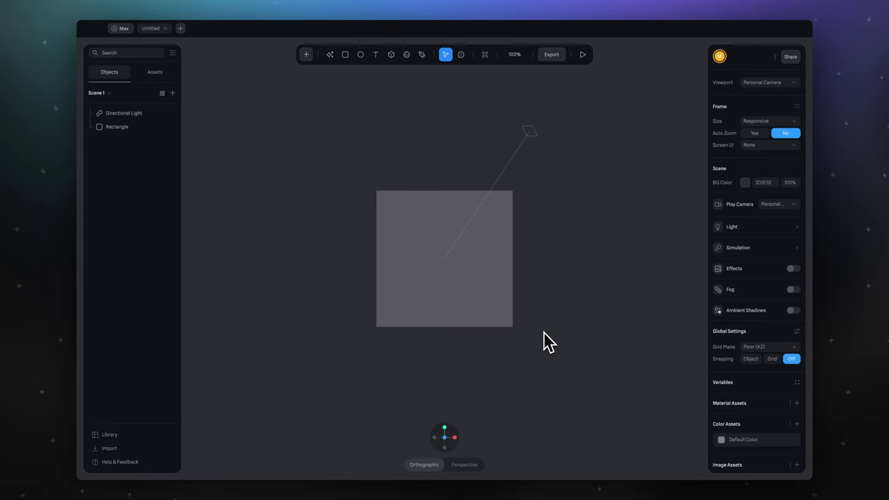
Delete the directional light from the scene.
left_click(507, 311)
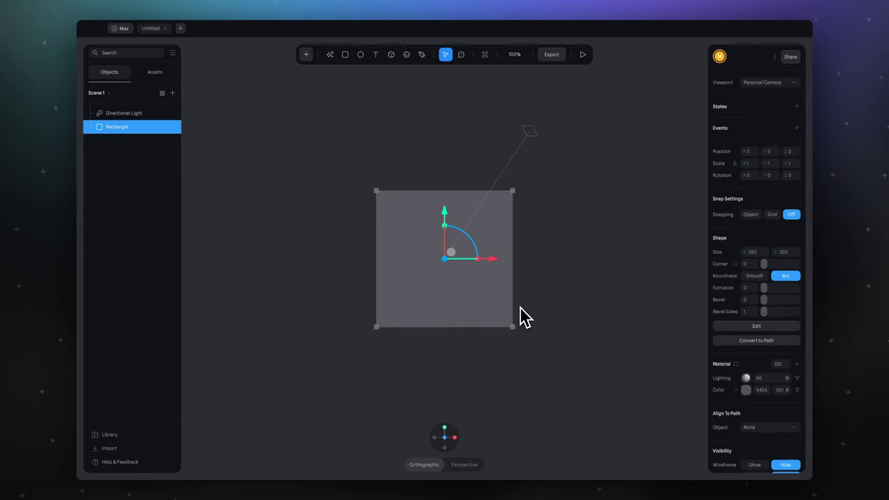
left_click(306, 54)
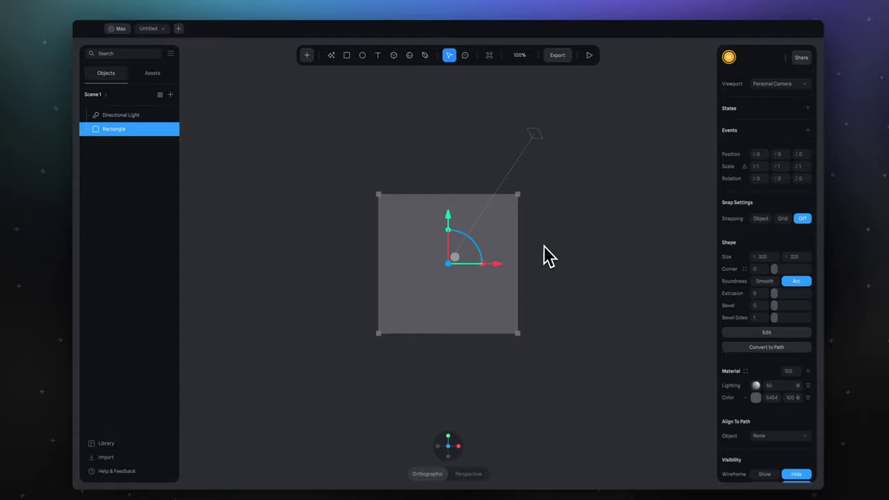
left_click(789, 240)
key("Delete")
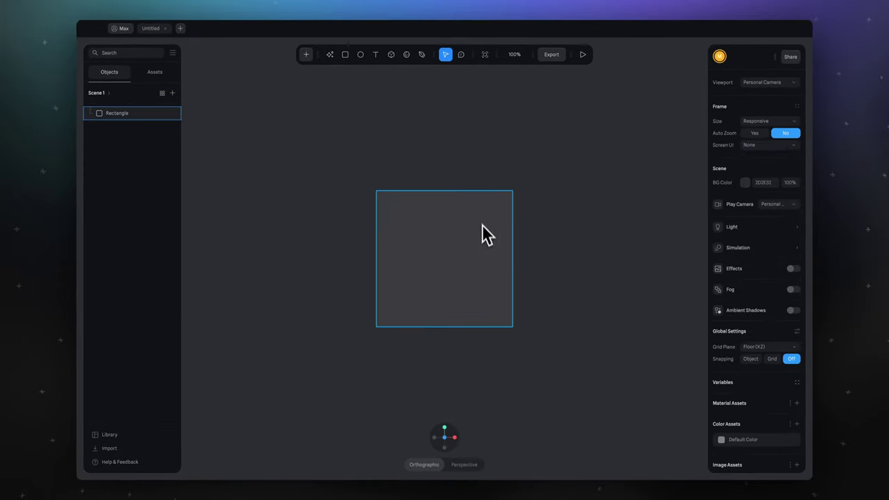
Resize the rectangle to 200 by 200.
left_click(485, 277)
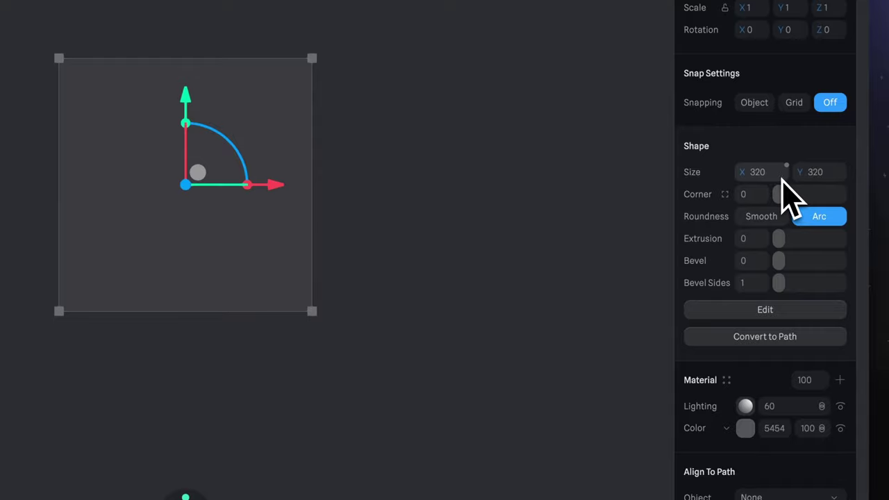
left_click(776, 175)
type("200")
left_click(825, 175)
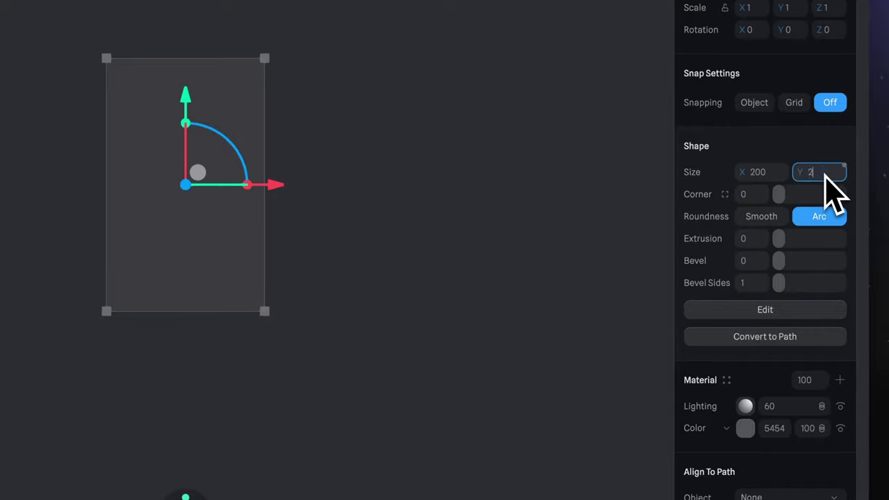
key("Return")
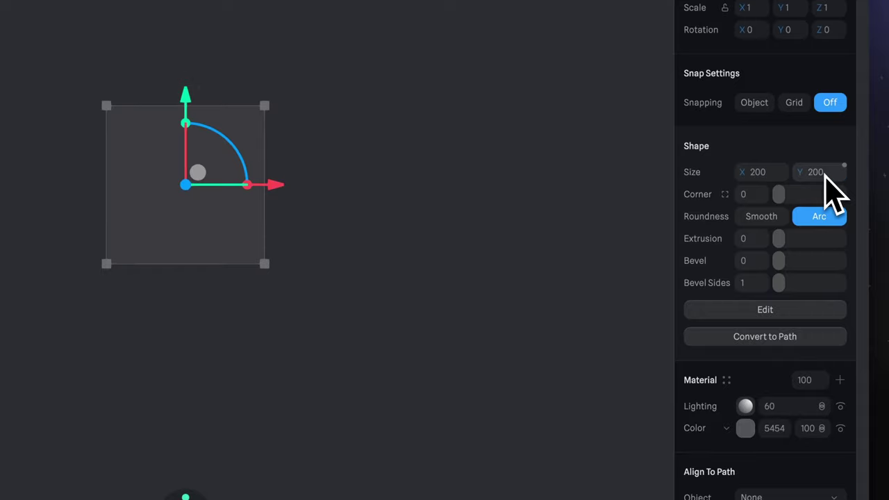
Give the rectangle individual corner radii, setting corners B and C to 100 to form a D shape.
left_click(726, 196)
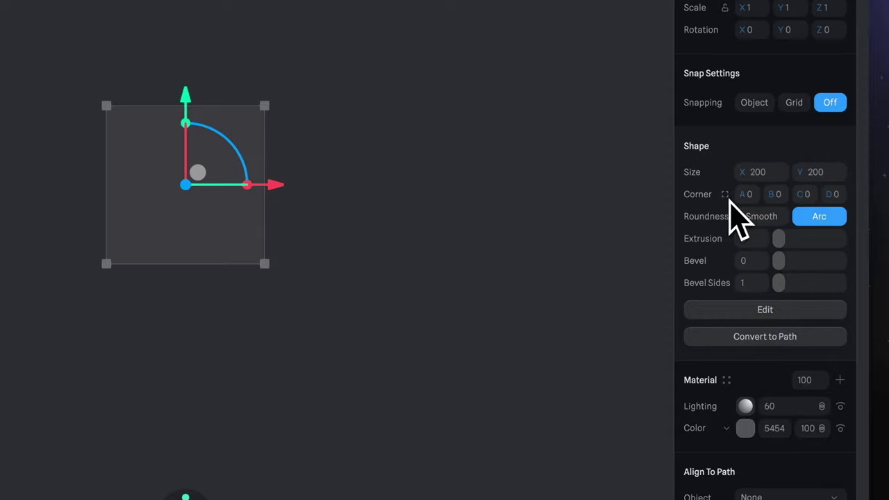
left_click(783, 198)
type("100")
left_click(810, 196)
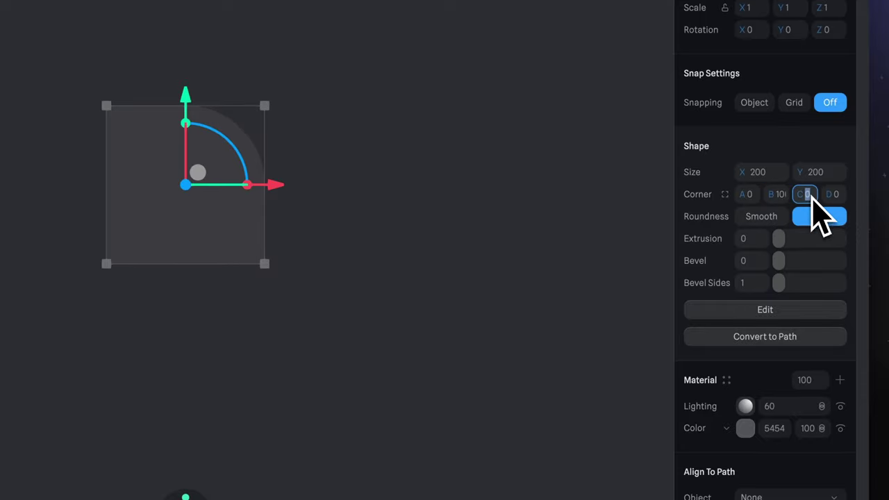
type("100")
key("Return")
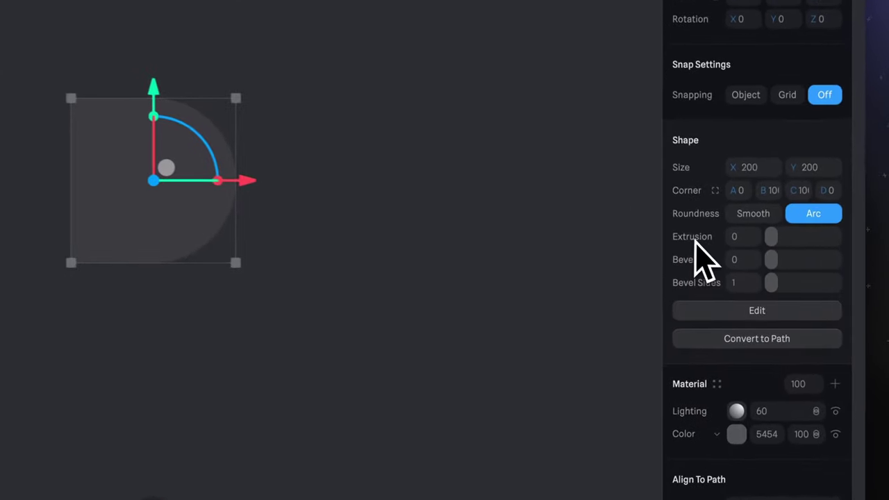
Set the rectangle's extrusion to 10, check its thickness from the side and return to the front view.
left_click(748, 288)
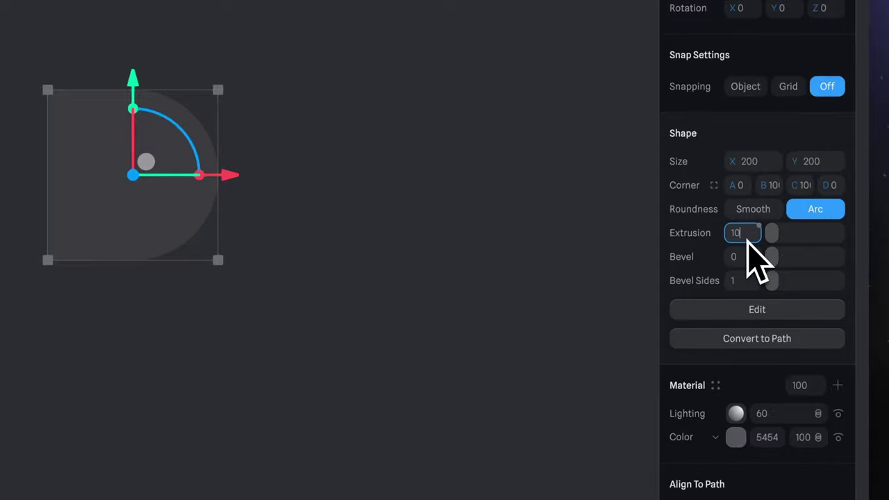
type("10")
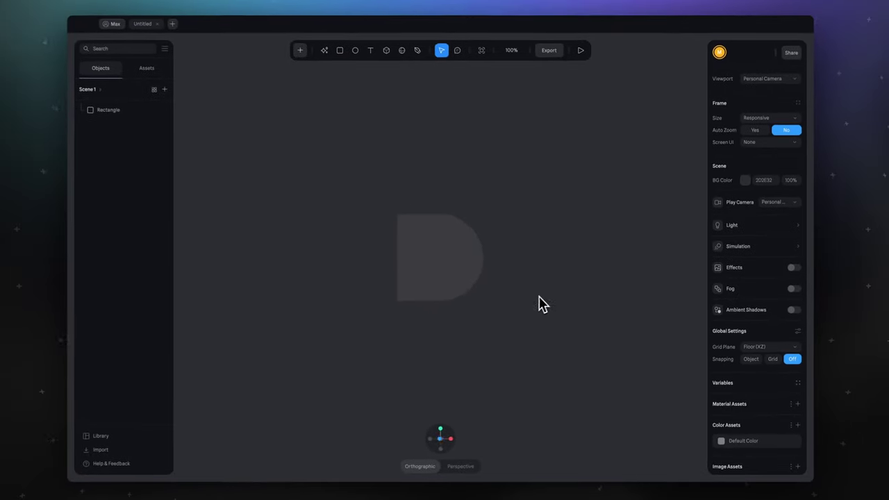
right_click_drag(542, 304, 482, 310)
scroll(461, 259, "up", 5)
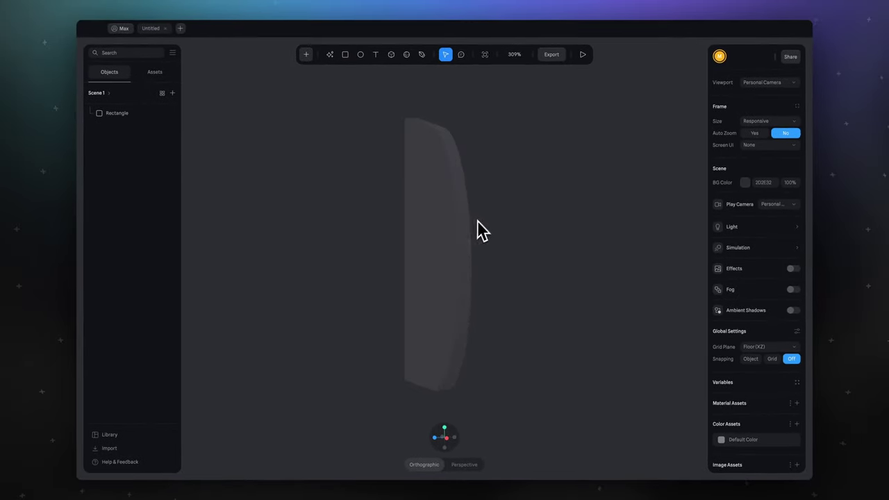
left_click(433, 438)
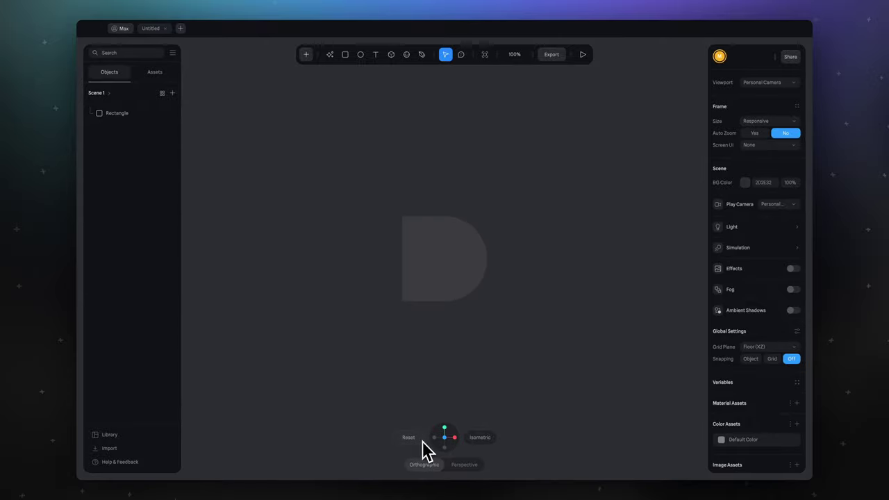
Set the rectangle's bevel to 2 and its bevel sides to 2.
left_click(451, 306)
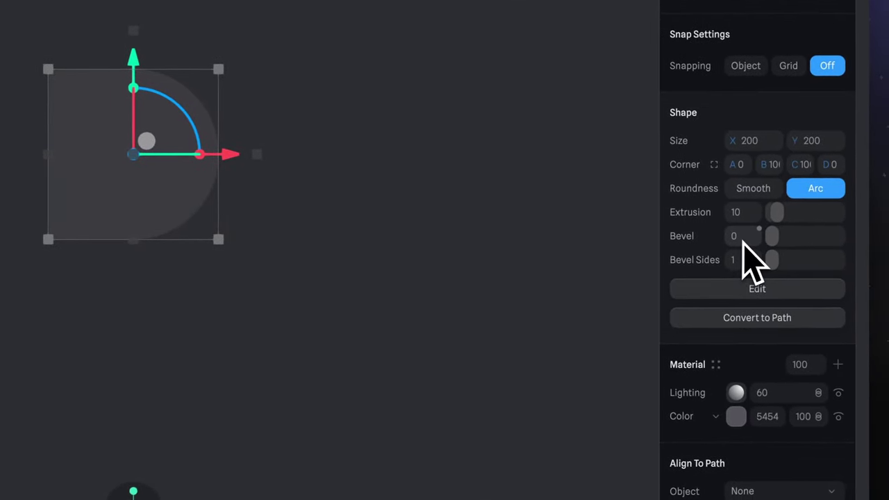
left_click(745, 238)
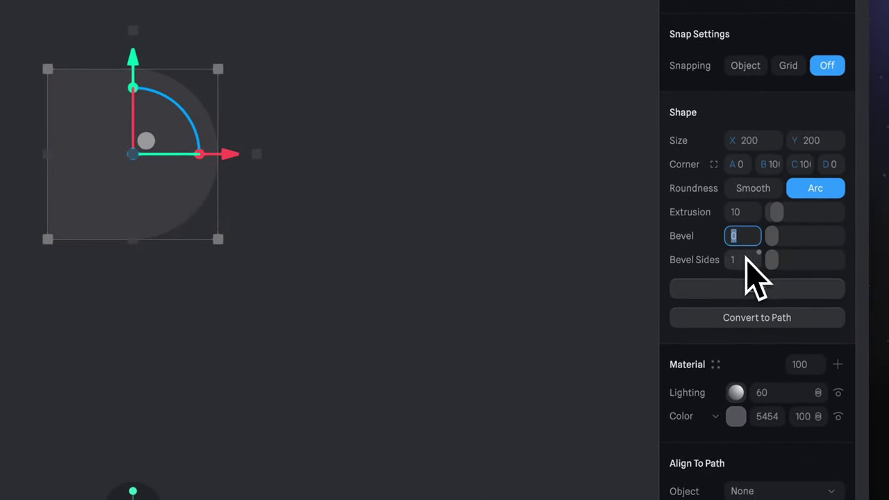
type("2")
left_click(744, 261)
type("2")
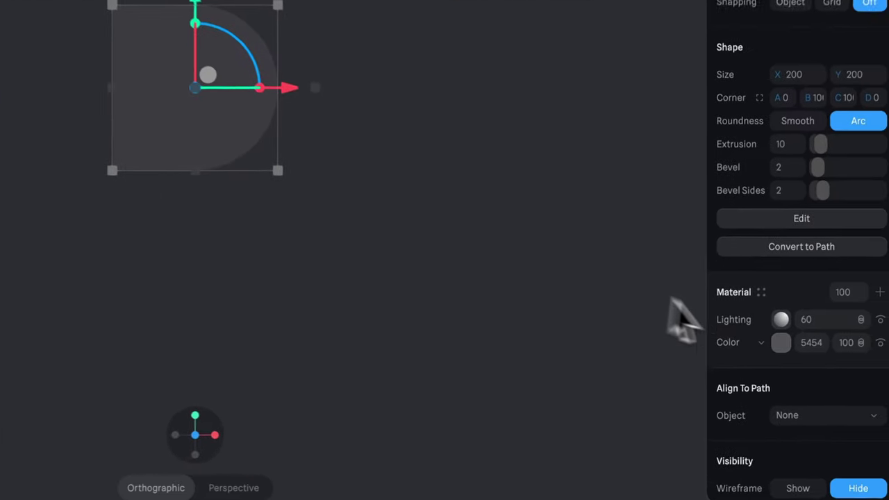
Enable a Radial cloner on the rectangle, using the X axis with alignment turned on.
scroll(748, 393, "down", 5)
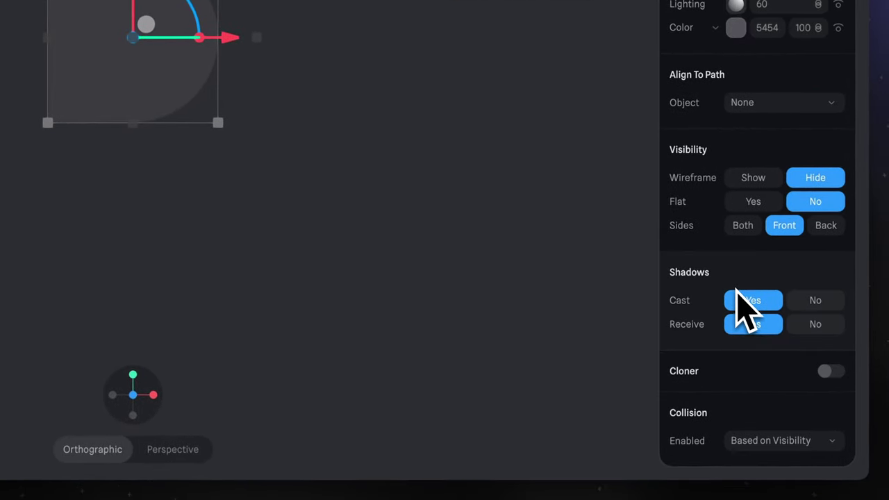
left_click(827, 373)
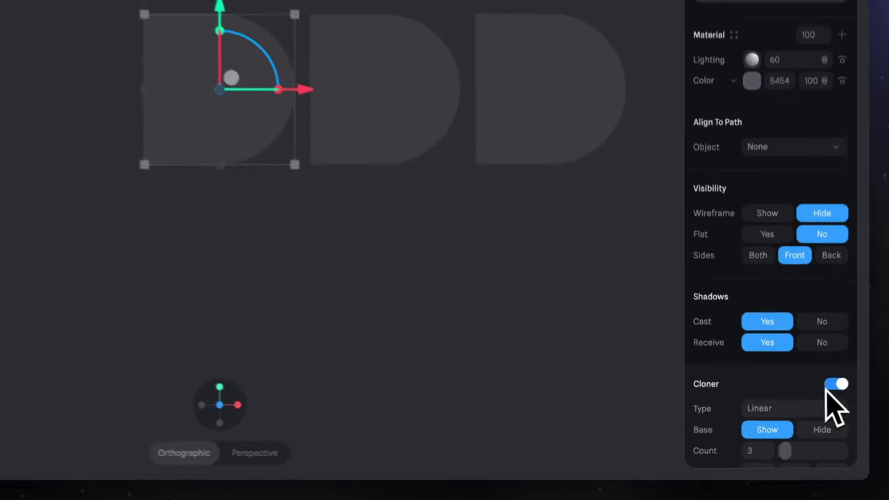
scroll(819, 406, "down", 3)
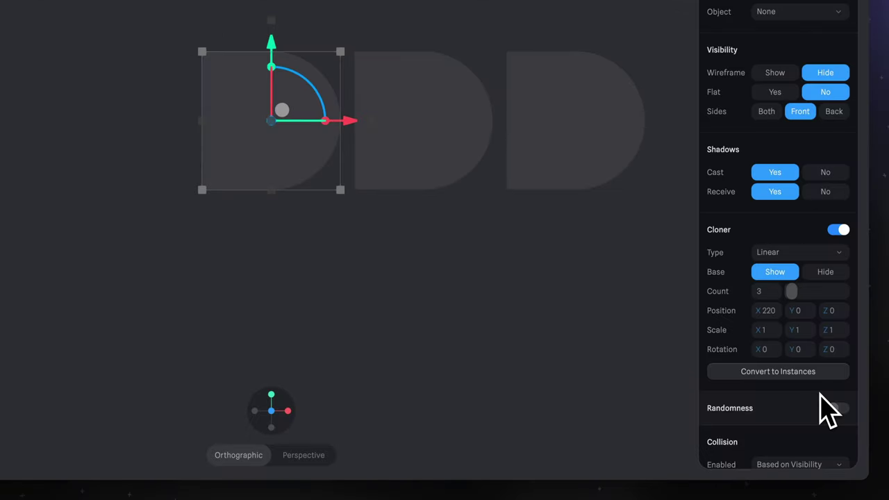
left_click(809, 256)
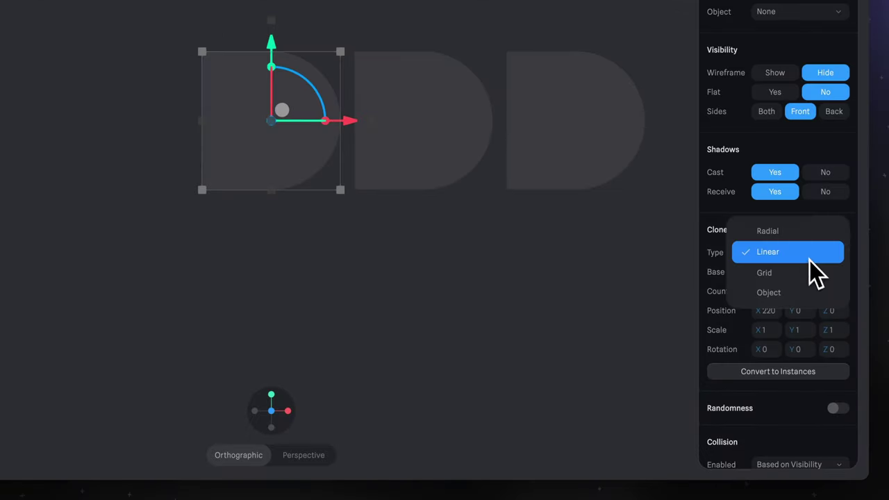
left_click(799, 235)
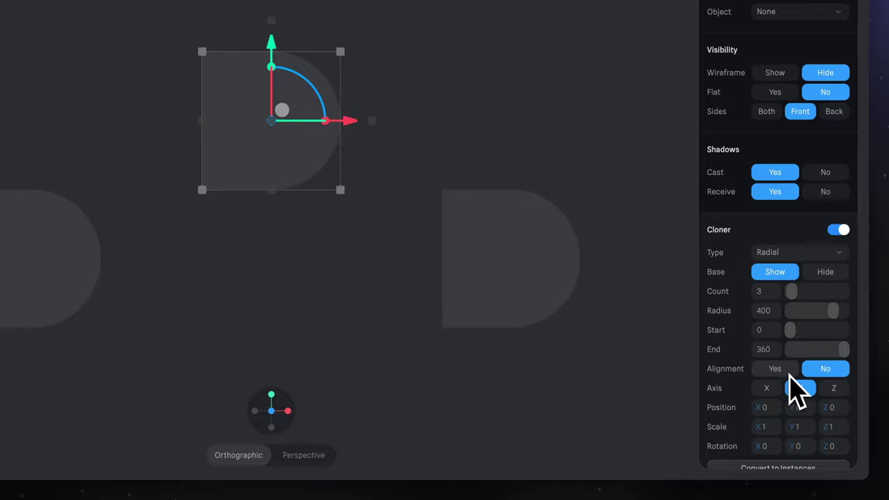
left_click(768, 389)
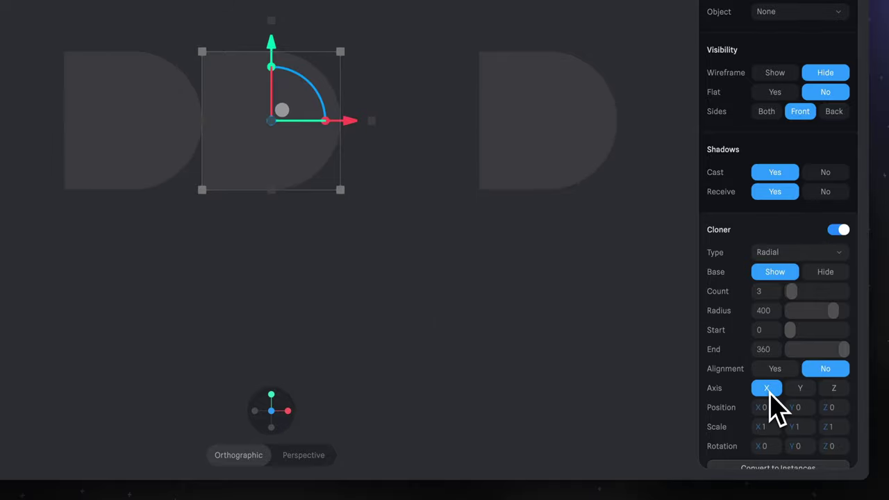
left_click(779, 370)
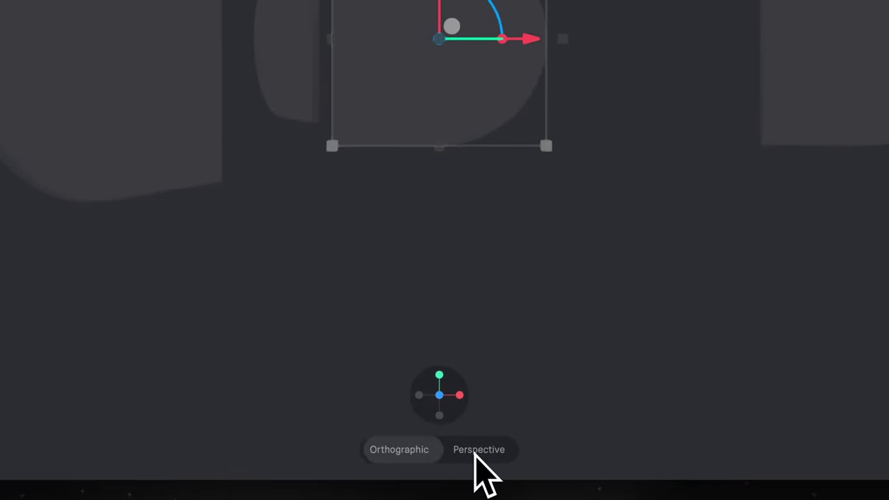
In perspective view, hide the cloner's base shape and set the clone count to 16 and the radius to 250.
left_click(479, 450)
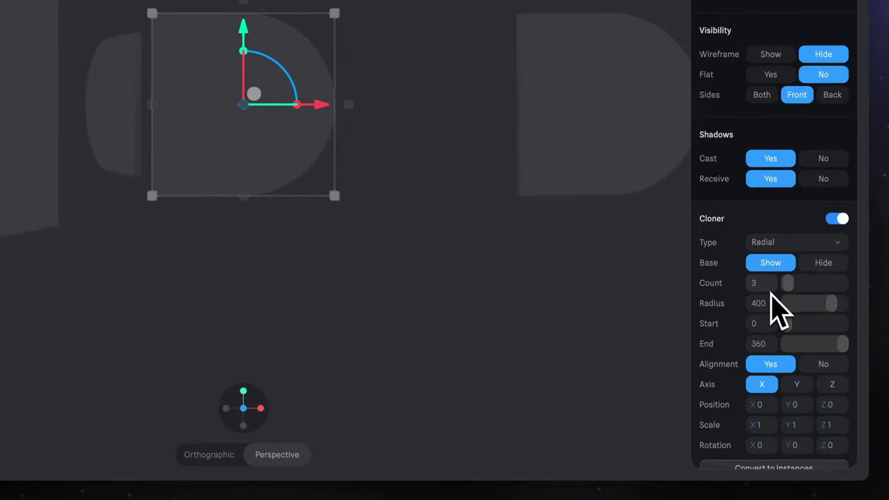
left_click(817, 270)
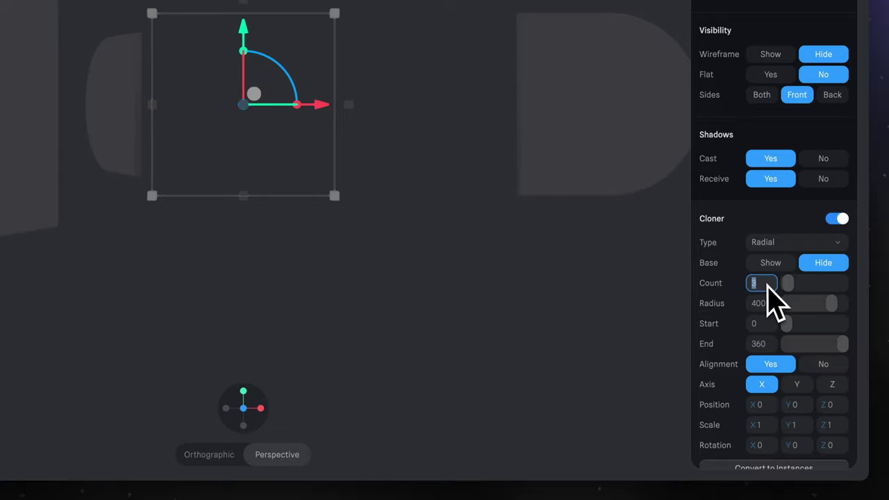
key("Return")
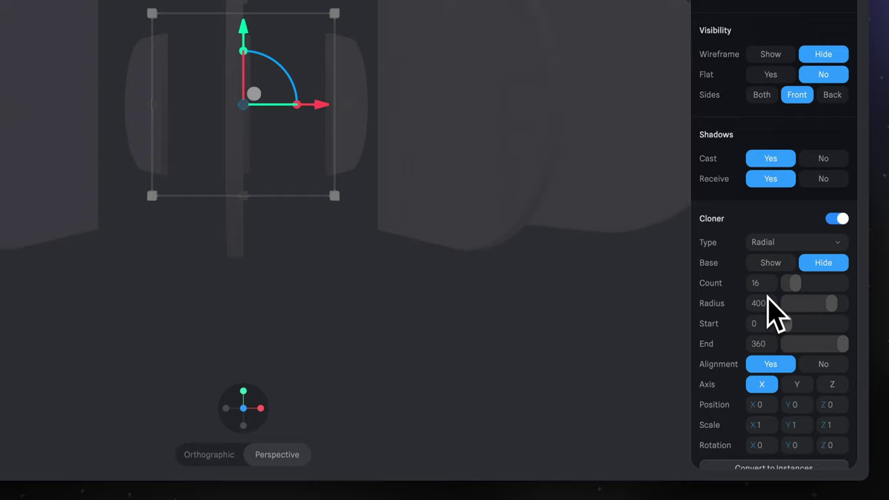
left_click(769, 307)
key("Return")
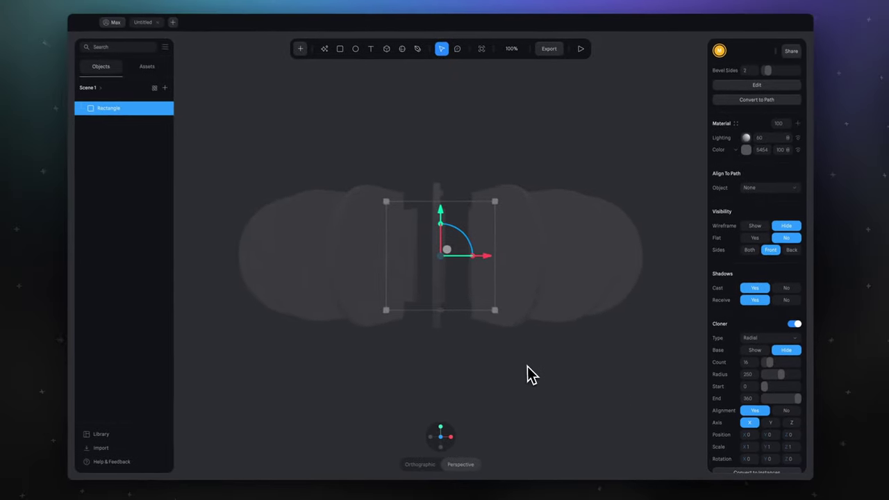
Group the rectangle and rotate the group freehand into a diagonal tilt, with a Z rotation of about 16 degrees.
left_click(392, 304)
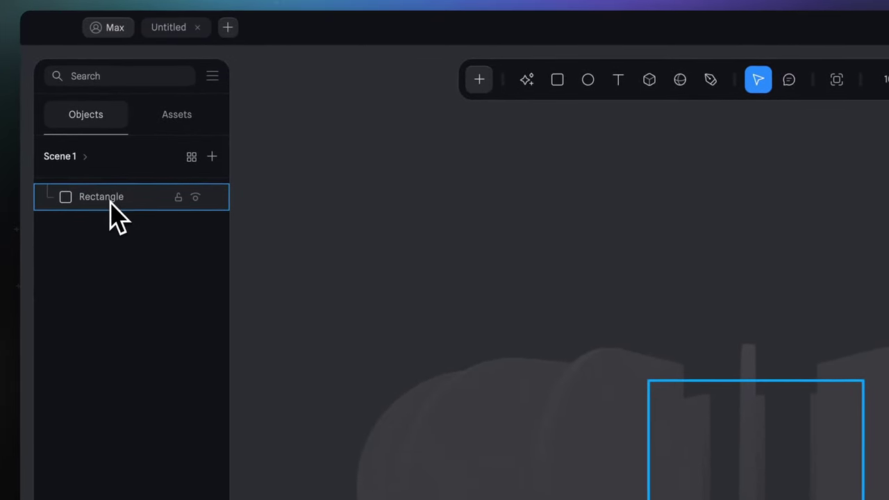
left_click(110, 202)
right_click(109, 201)
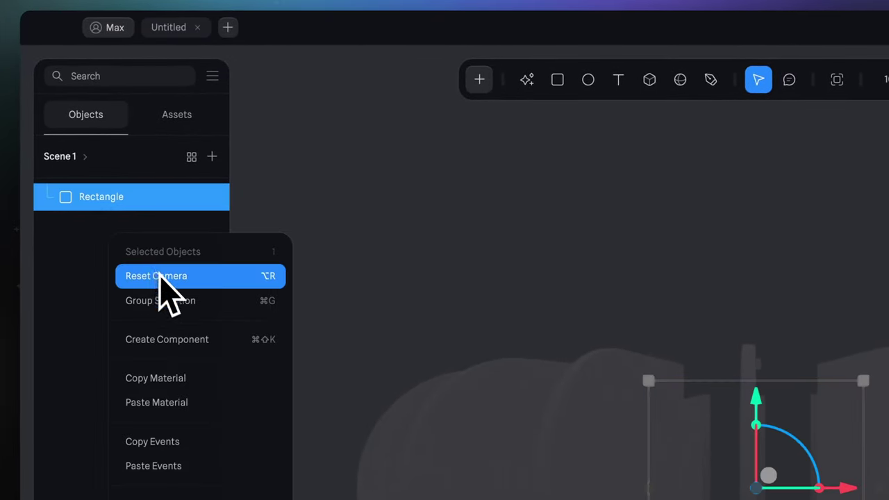
left_click(183, 300)
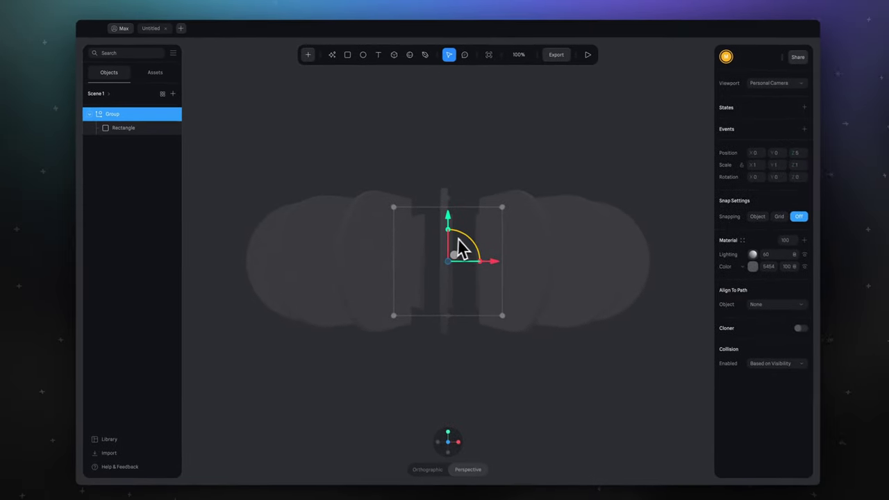
left_click_drag(461, 248, 438, 239)
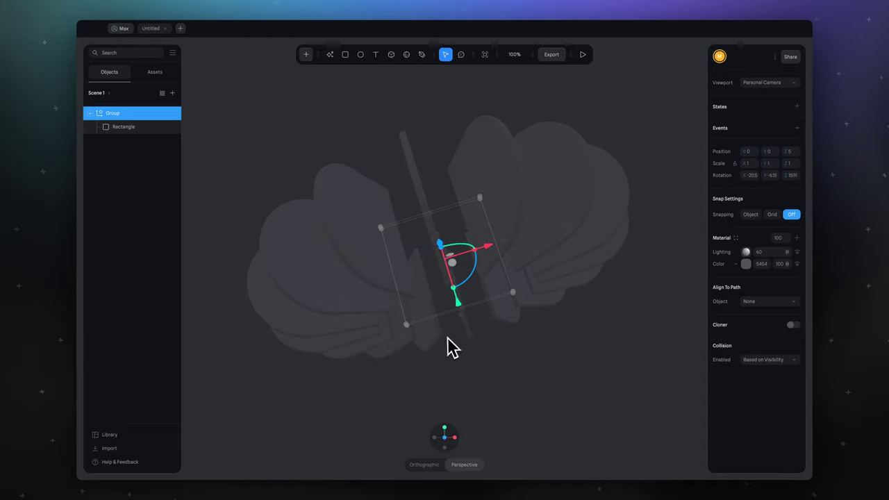
left_click(474, 348)
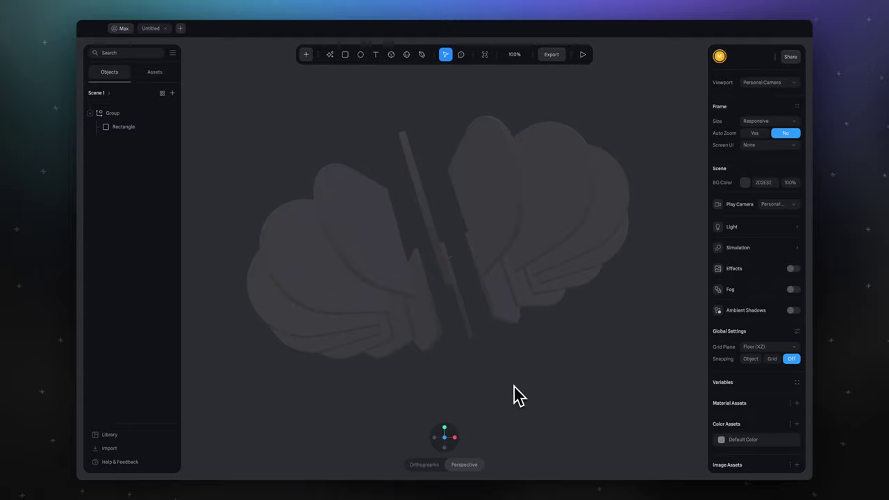
Add a new state to the rectangle inside the group.
left_click(425, 288)
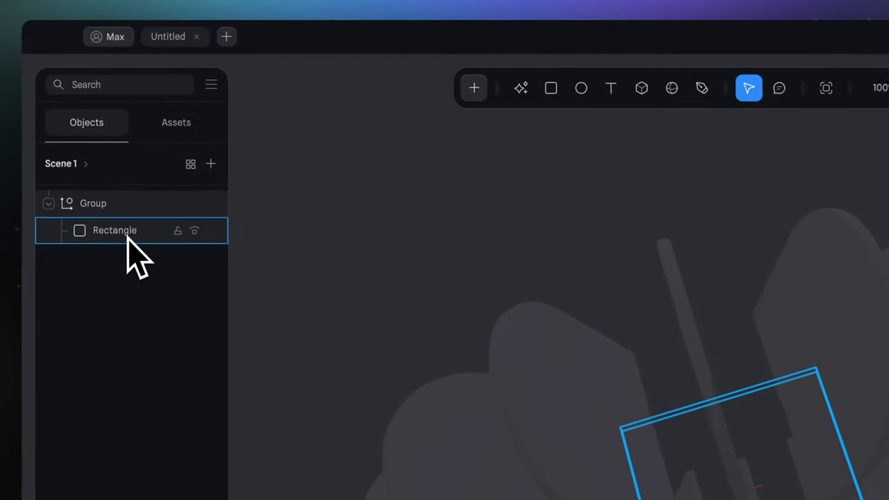
left_click(130, 129)
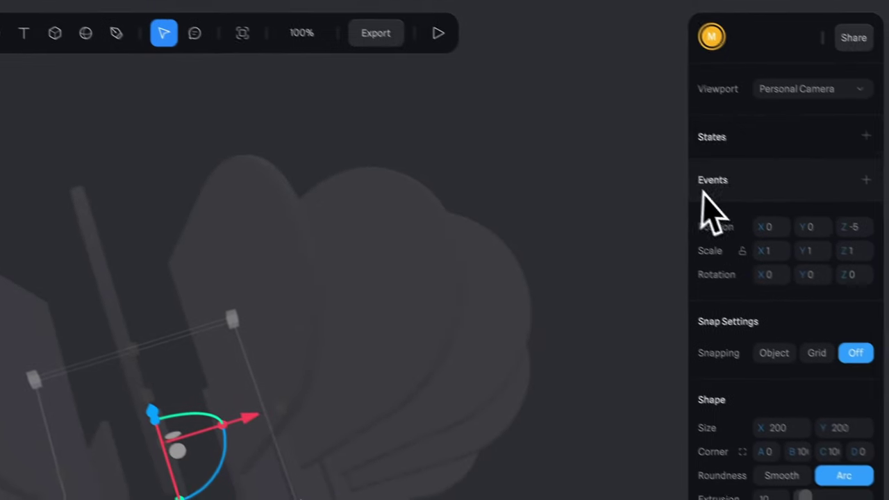
left_click(866, 136)
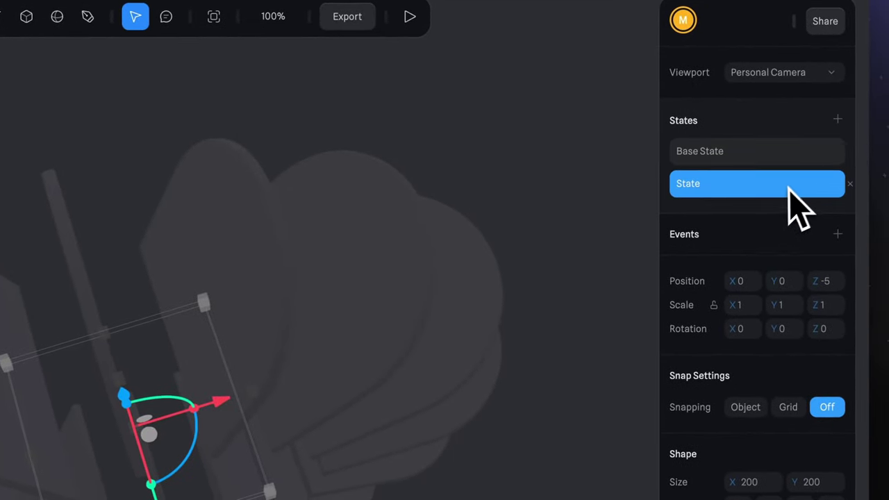
Set the Y rotation of the rectangle's new state to 360 and compare it with the Base State.
left_click(789, 332)
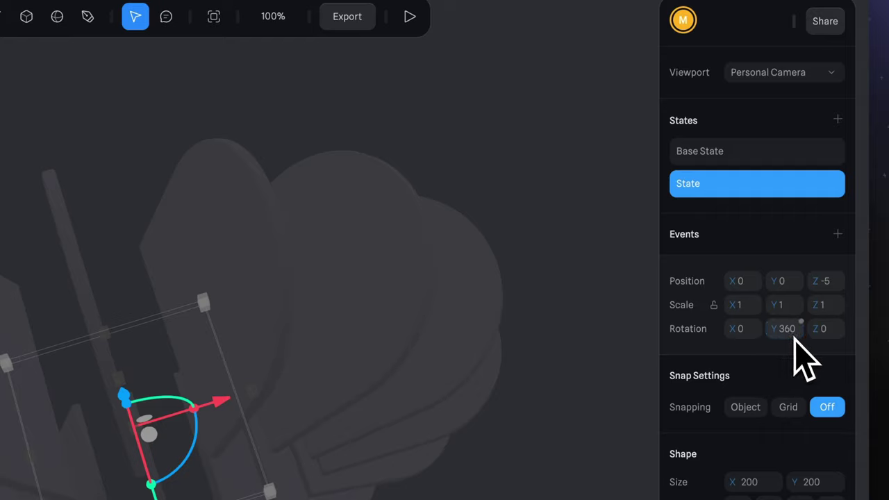
left_click(775, 157)
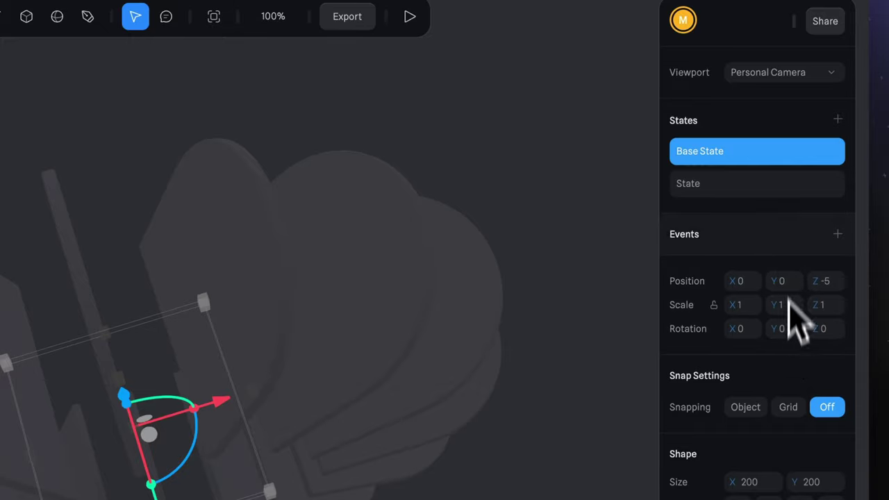
left_click(780, 186)
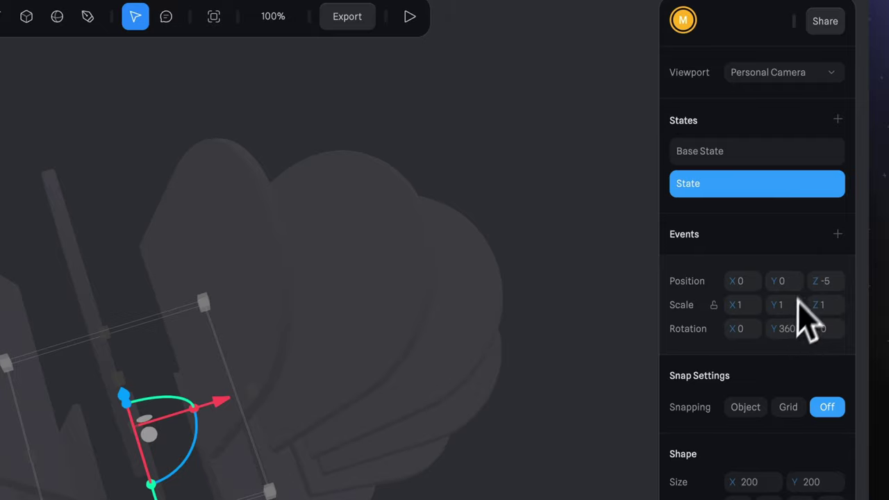
Add a Start event to the rectangle with a Transition action and expand that action's settings.
left_click(837, 235)
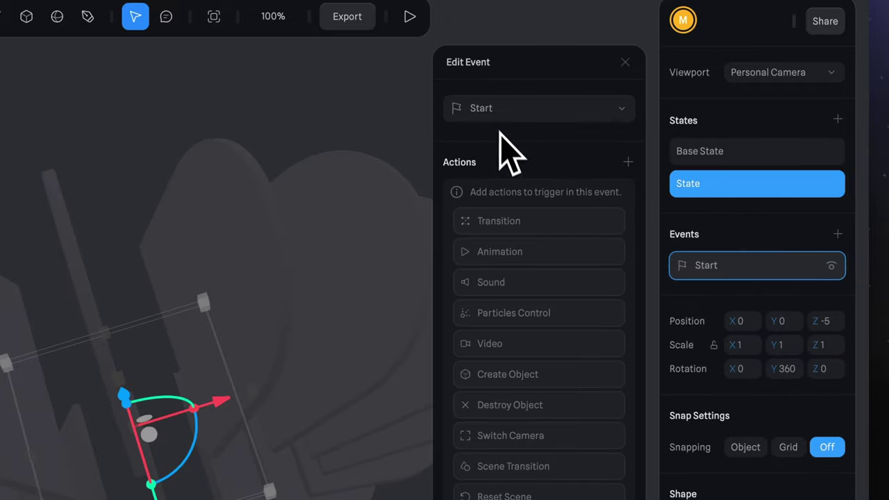
left_click(517, 222)
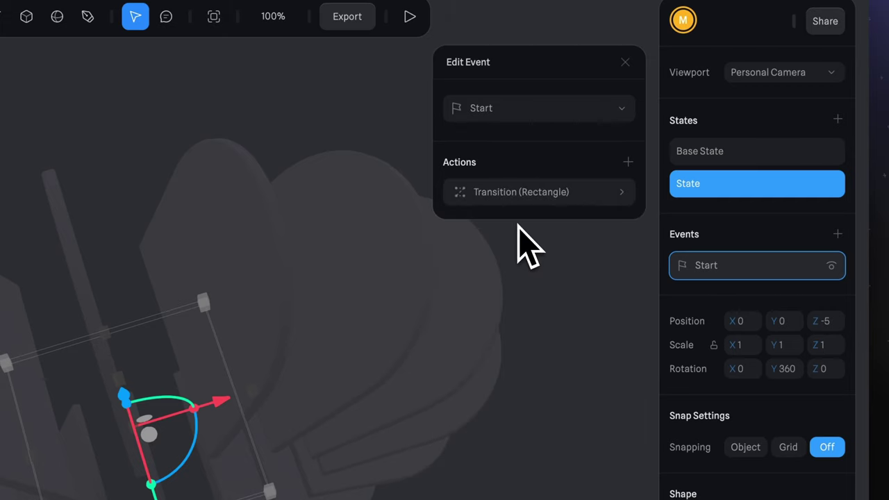
left_click(523, 200)
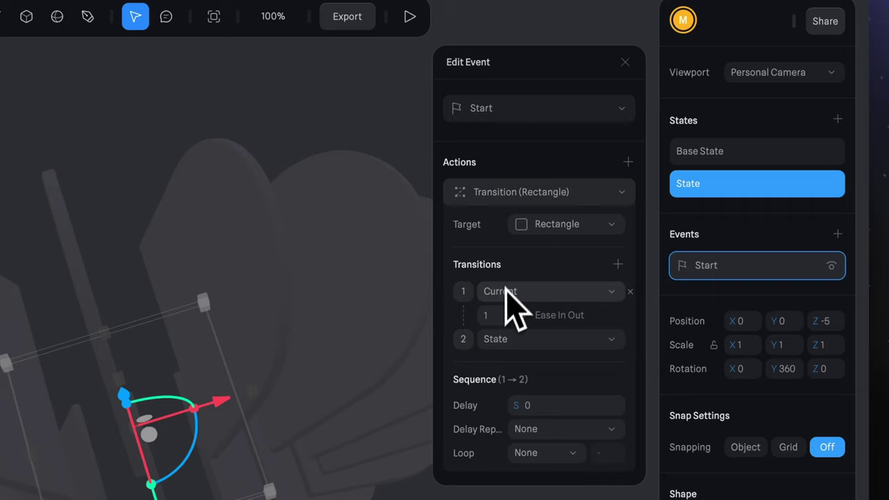
Set the transition from Current to State to a duration of 20 with Linear easing.
left_click(495, 316)
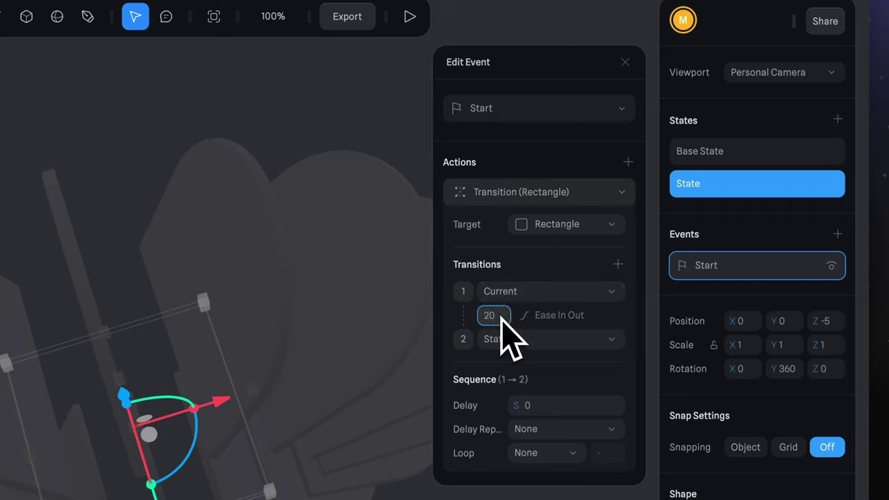
left_click(564, 314)
left_click(562, 377)
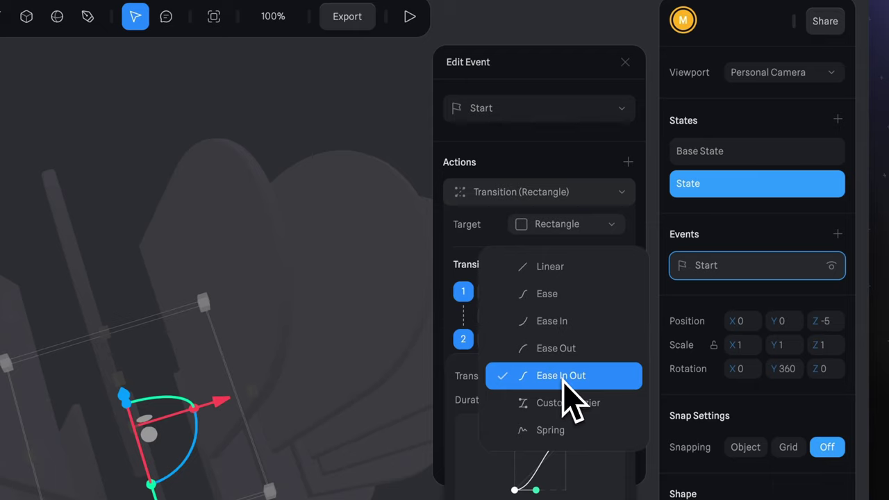
left_click(563, 270)
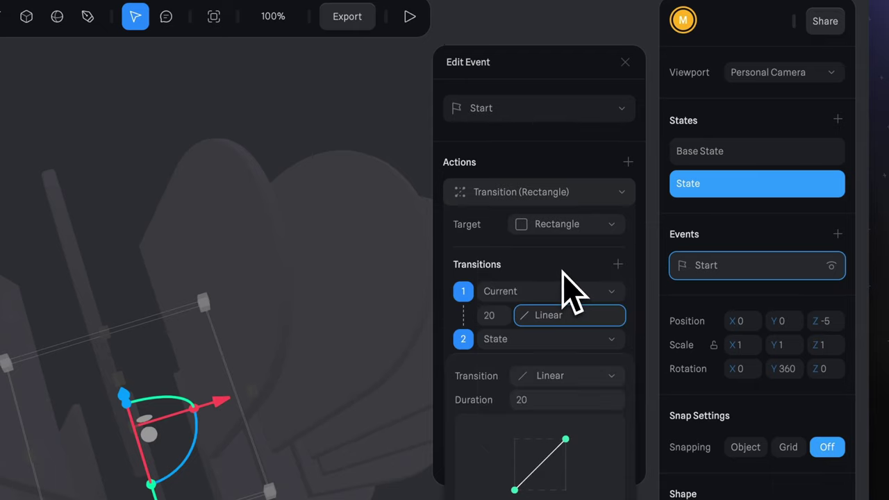
left_click(563, 273)
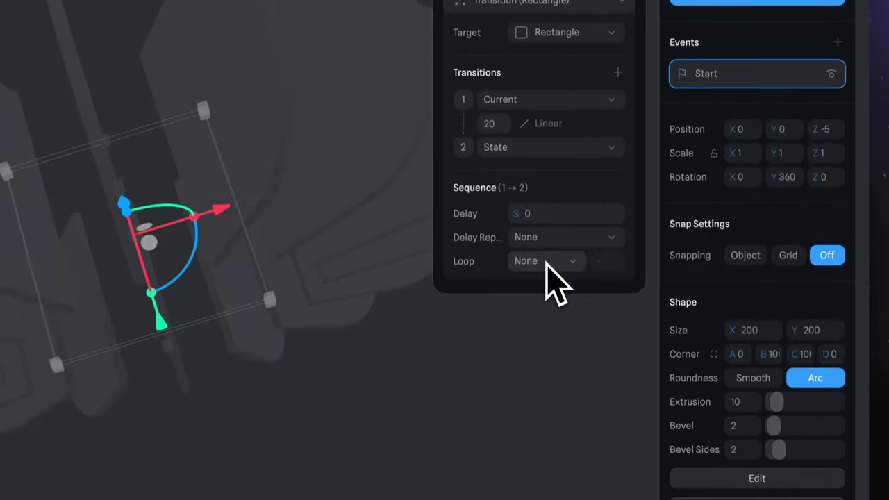
Set the transition sequence to loop infinitely, preview the rotation, and finish editing the Start event.
left_click(546, 455)
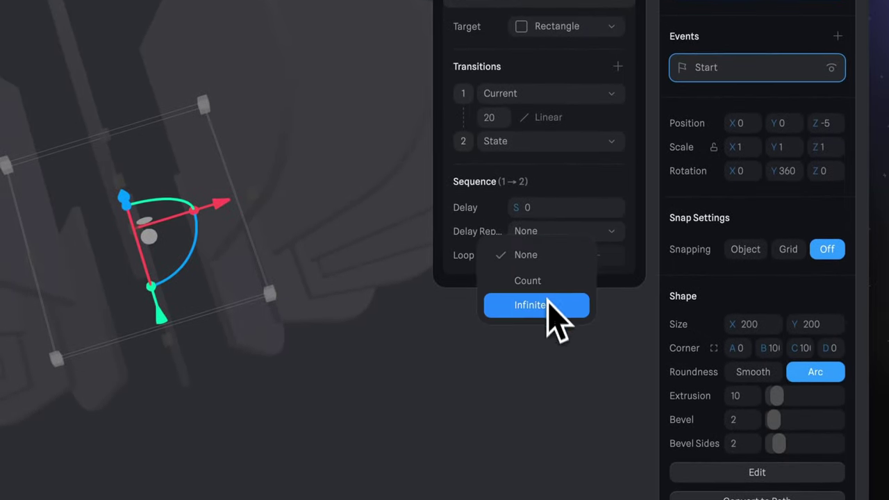
left_click(547, 306)
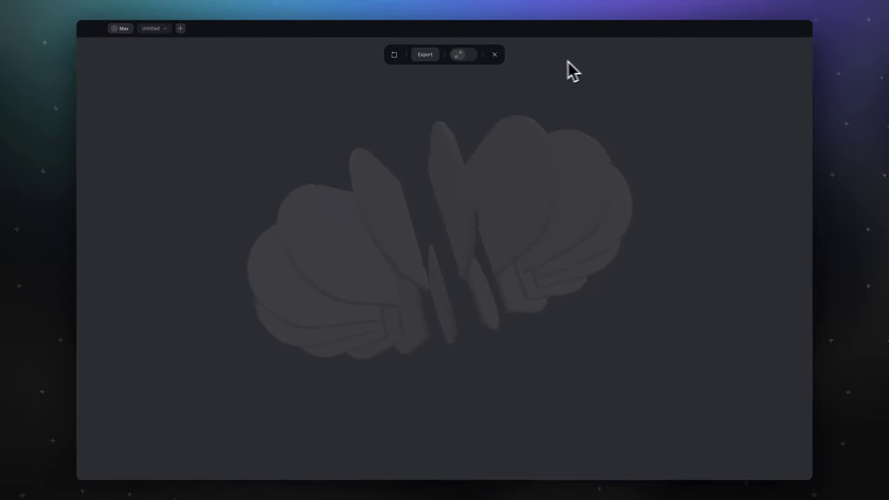
left_click(495, 55)
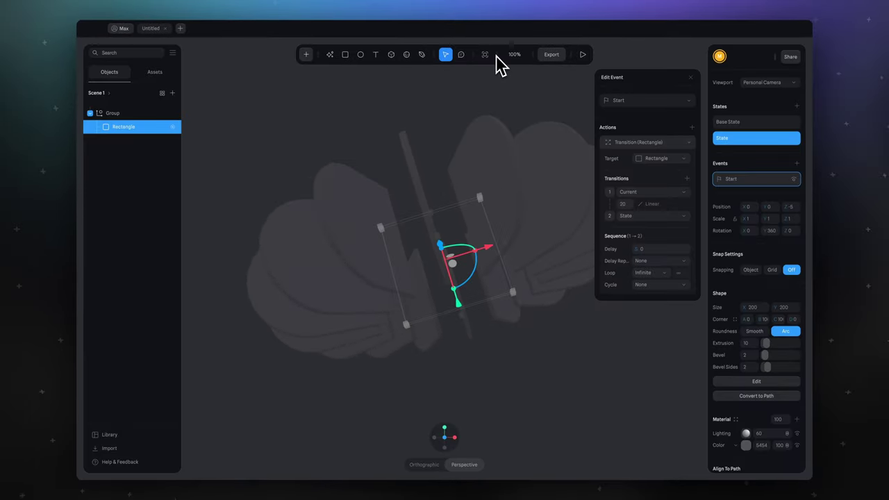
left_click(689, 77)
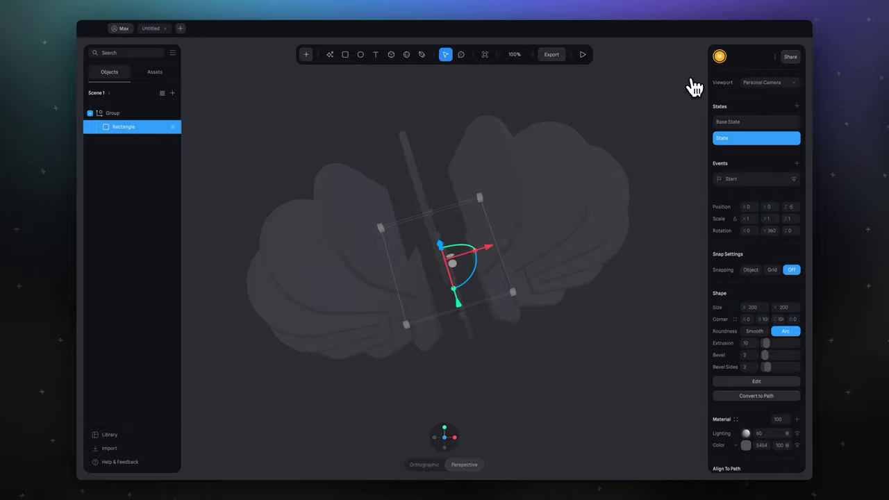
Deselect the rectangle and change the scene's background color to pure black (000000).
scroll(750, 258, "down", 5)
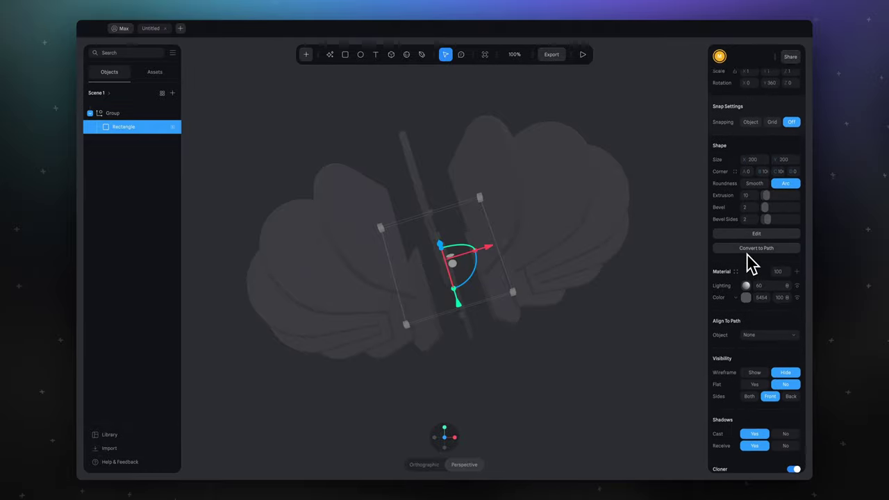
left_click(698, 245)
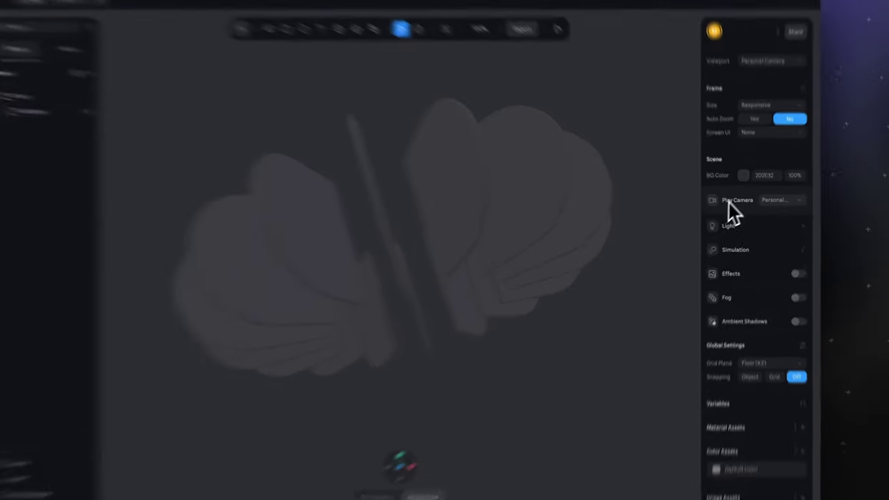
left_click(744, 182)
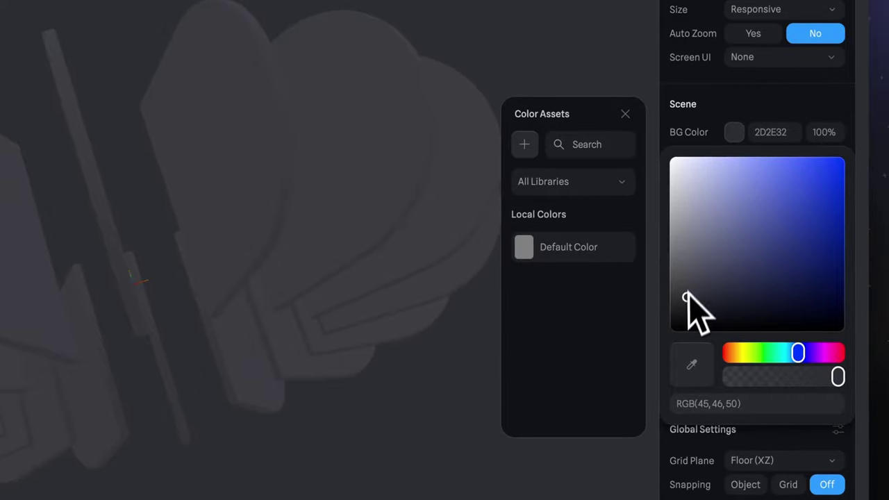
left_click_drag(688, 299, 660, 347)
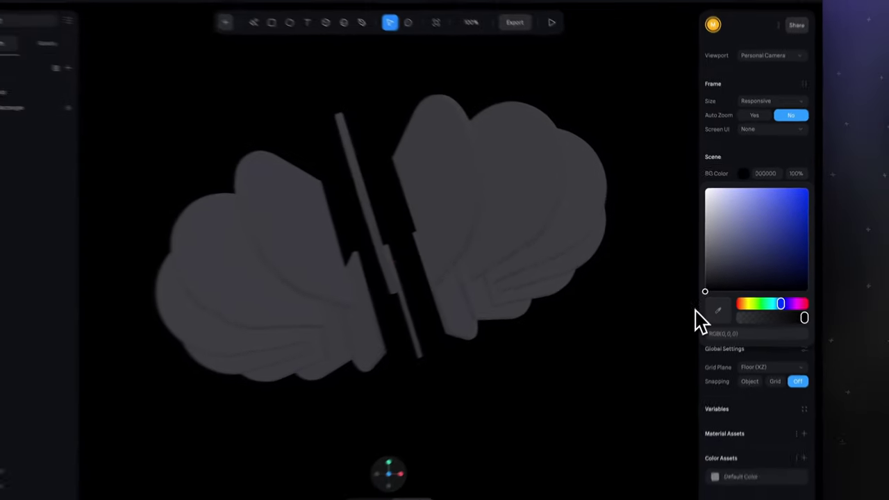
left_click(468, 282)
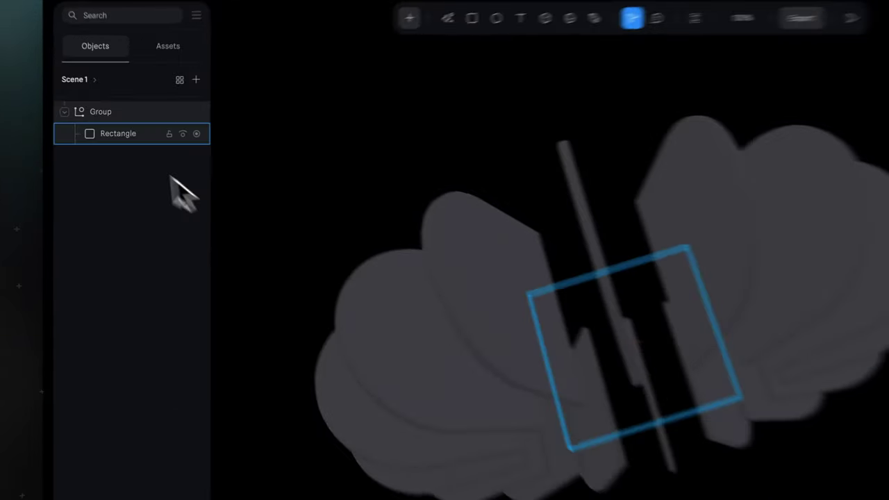
In the rectangle's Base State, set the material's color layer to black with 0 opacity.
left_click(111, 134)
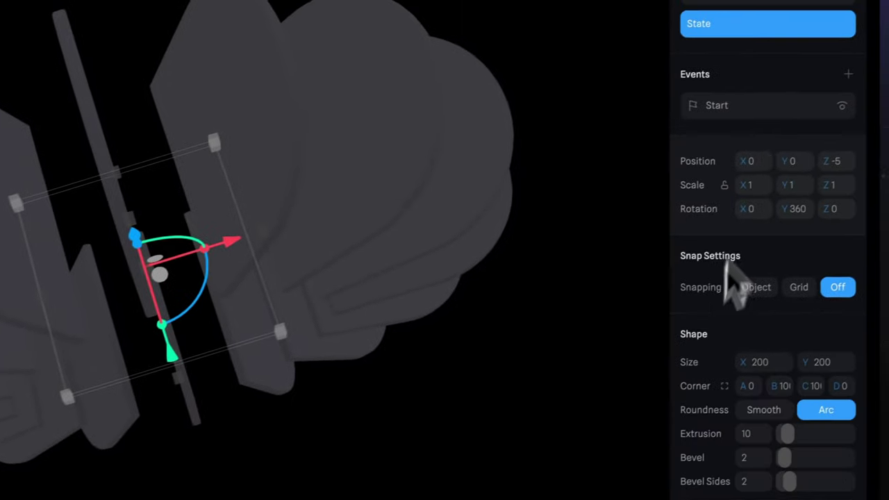
left_click(764, 90)
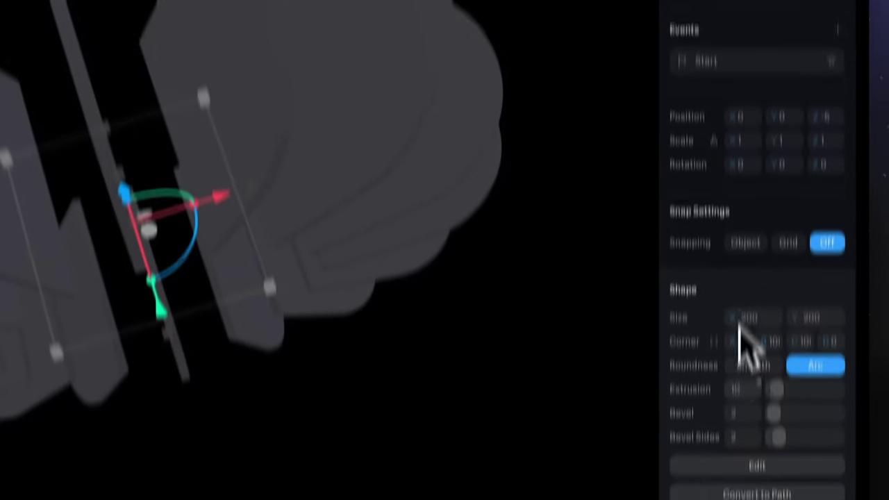
scroll(745, 327, "down", 5)
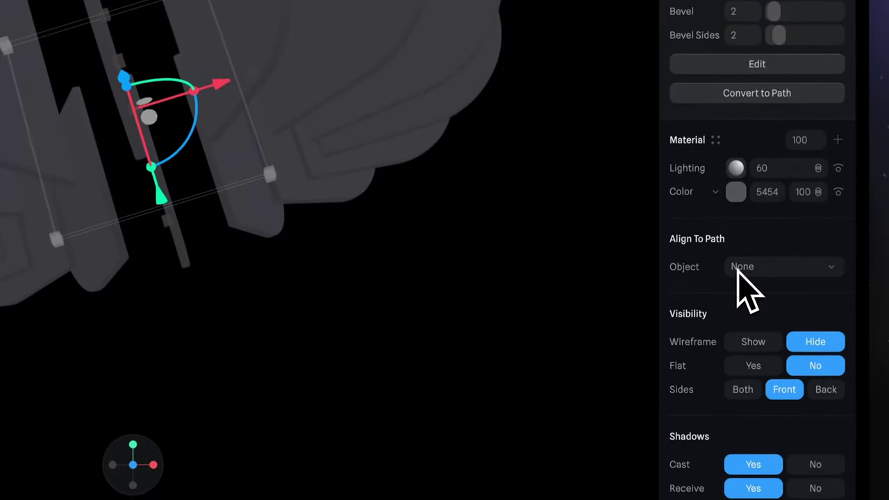
left_click(736, 192)
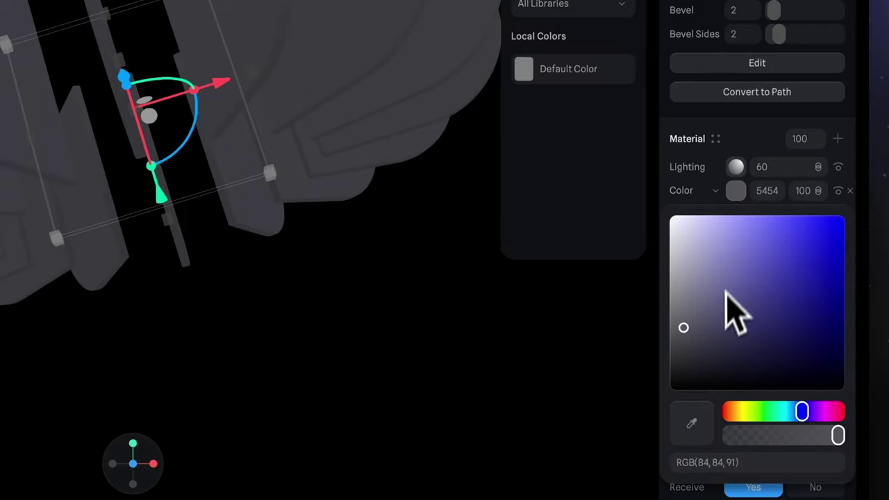
left_click_drag(726, 292, 670, 389)
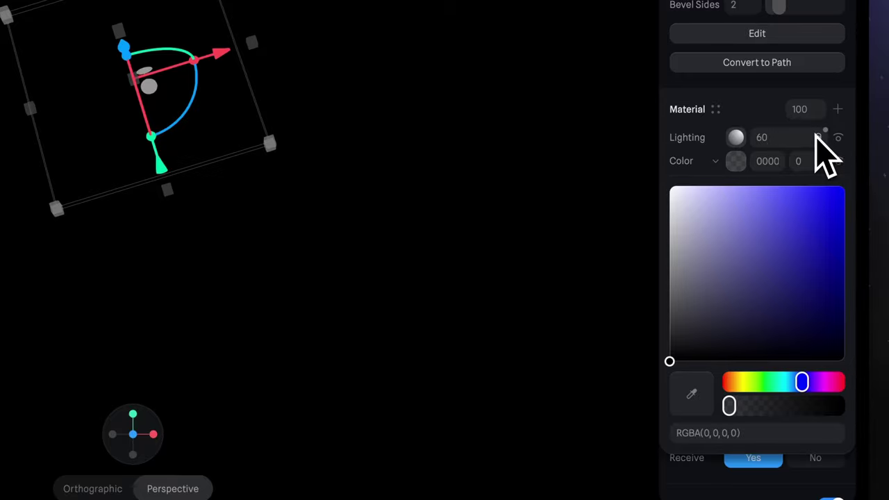
Add a Matcap layer to the rectangle's material, using the third black-and-white glossy image from the Spline Library.
left_click(838, 109)
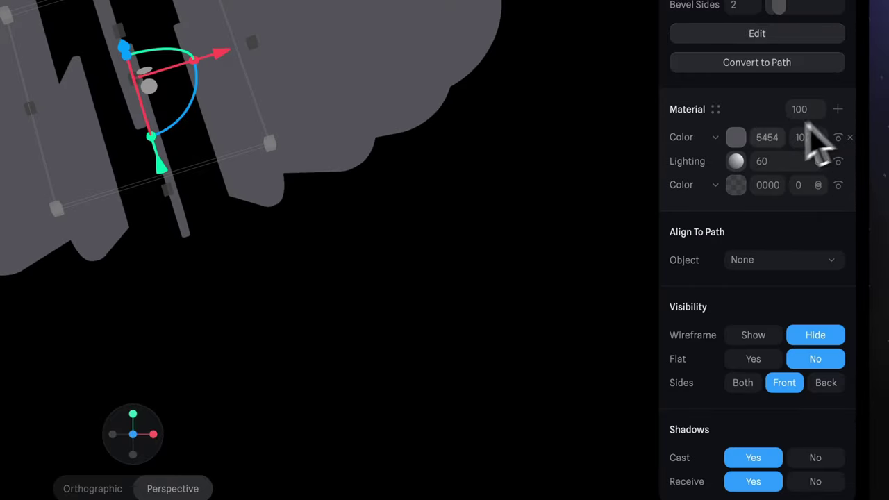
left_click(723, 139)
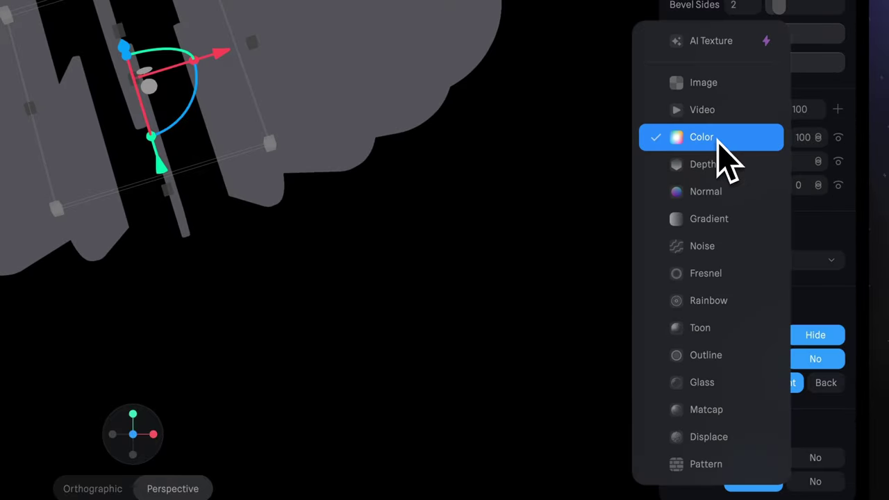
left_click(715, 408)
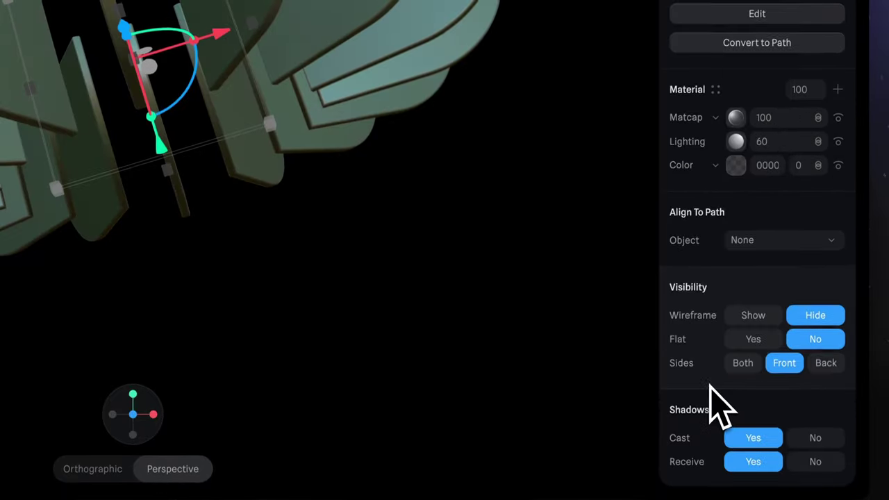
left_click(736, 115)
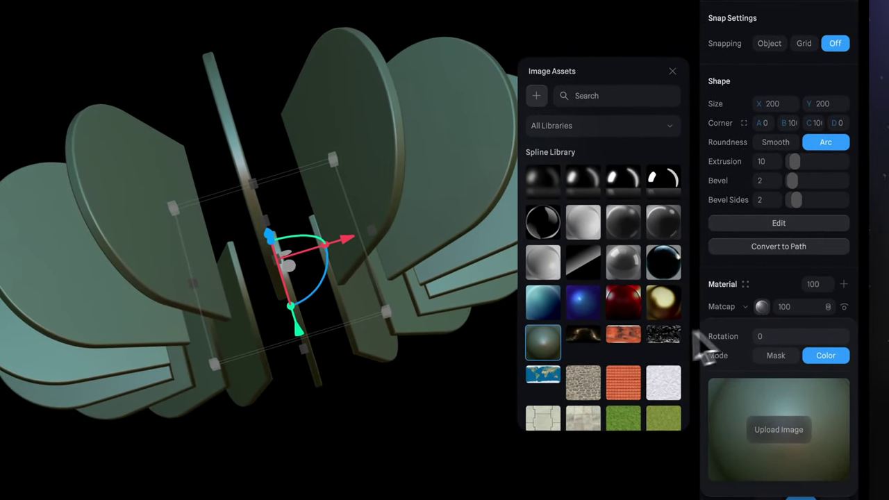
left_click(625, 179)
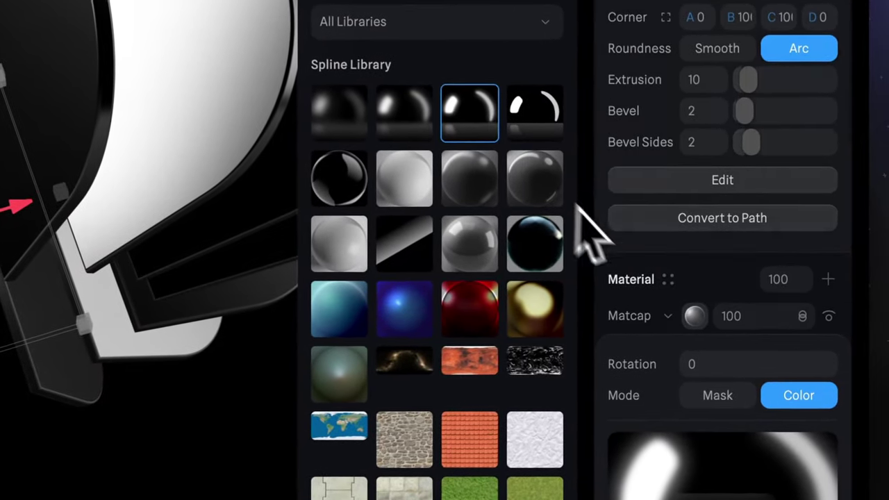
Set the Matcap layer's blending mode to Screen and its opacity to 80.
left_click(802, 316)
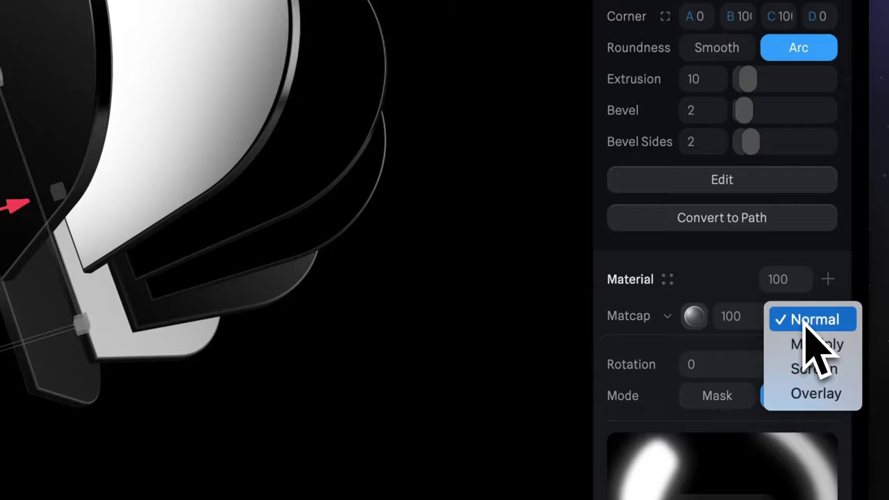
left_click(810, 376)
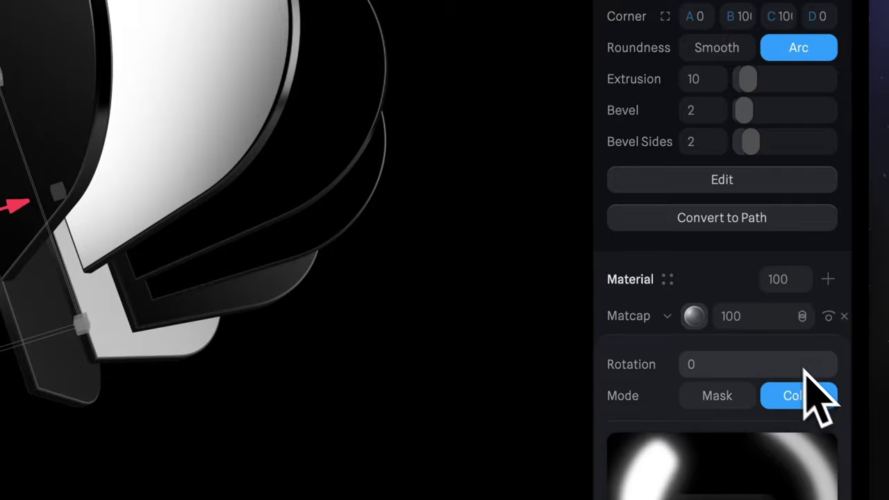
left_click(749, 316)
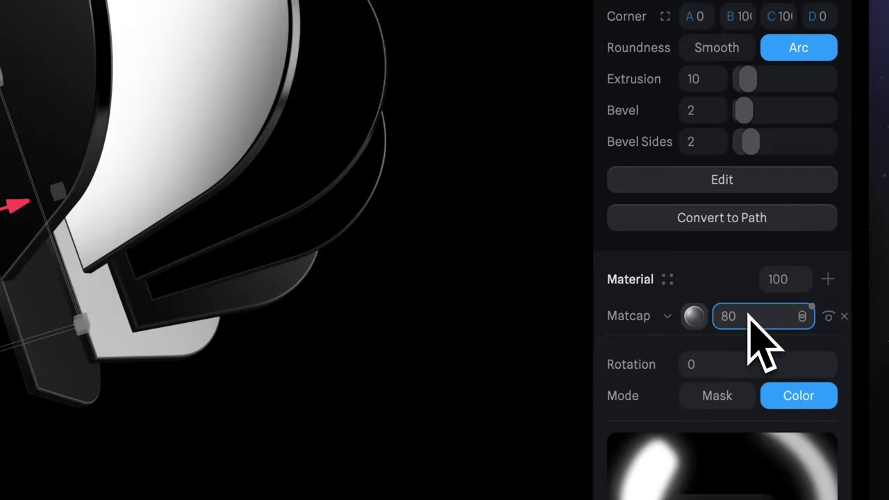
type("80")
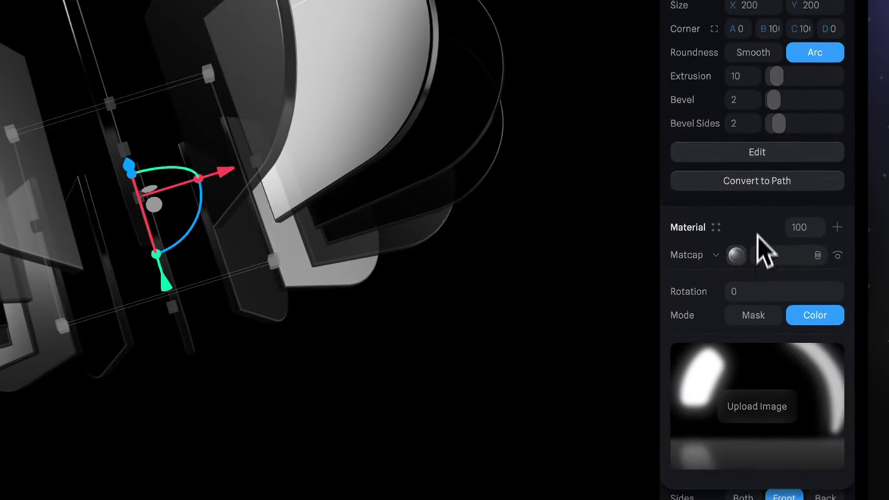
Move the Lighting layer above the Matcap layer and set its opacity to 50 and its blending mode to Overlay.
left_click(745, 289)
left_click_drag(705, 279, 704, 245)
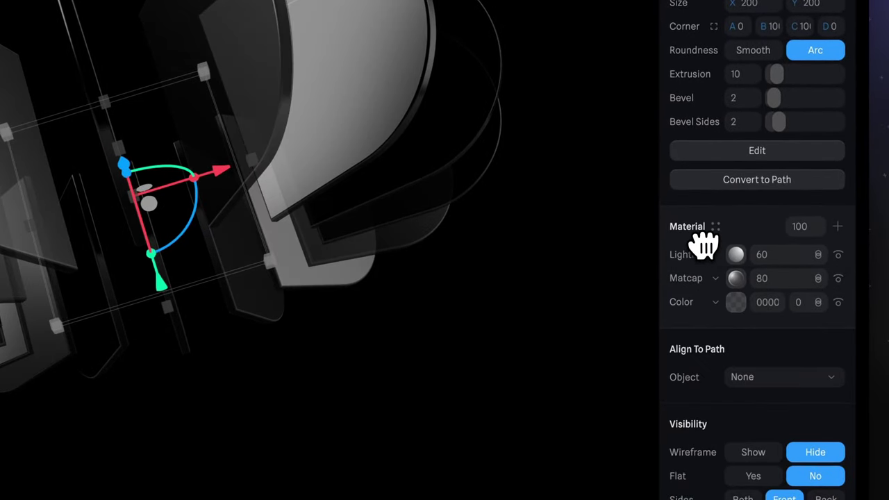
left_click(755, 254)
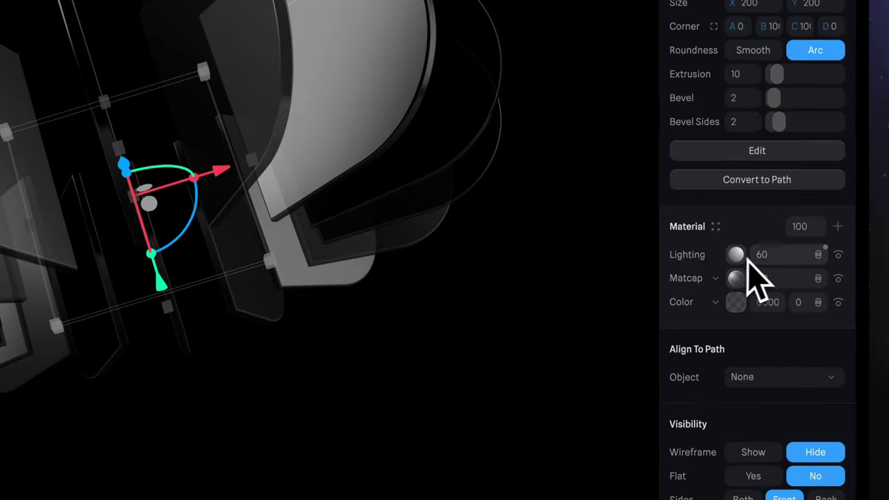
key("Return")
left_click(798, 255)
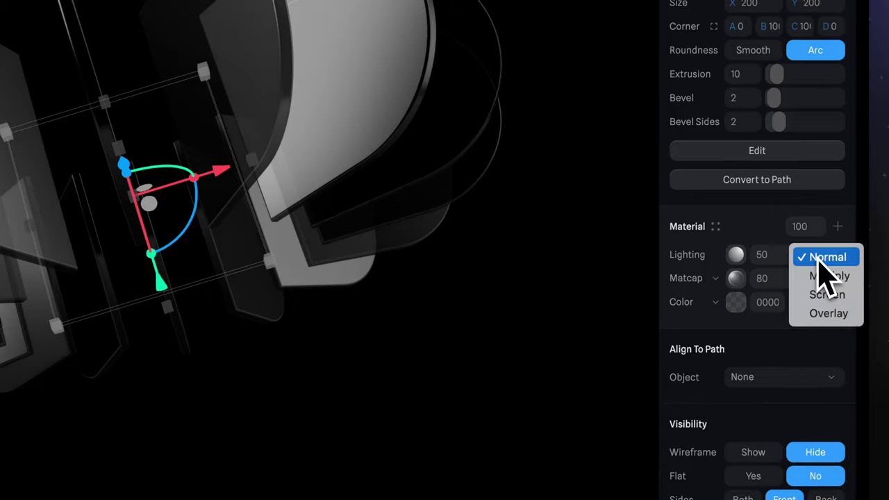
left_click(821, 316)
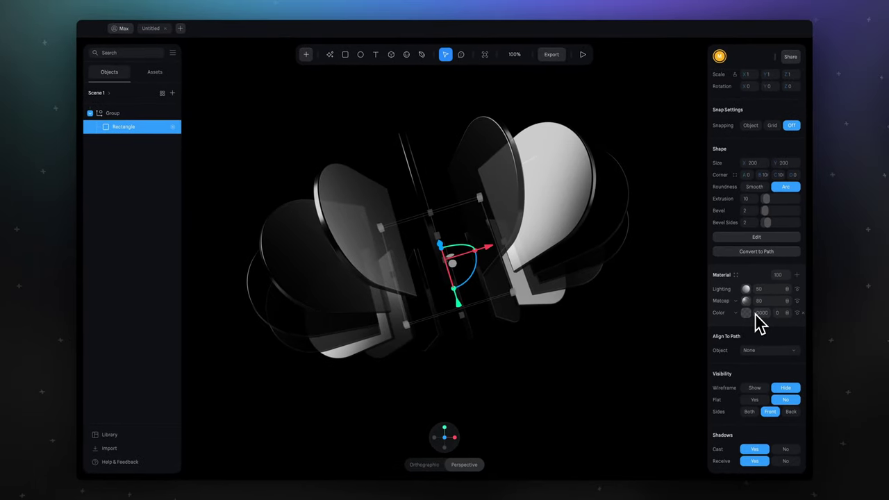
Enable scene effects with depth of field, adjusting its focus distance and using DoF 15 and Blur 6.
left_click(694, 354)
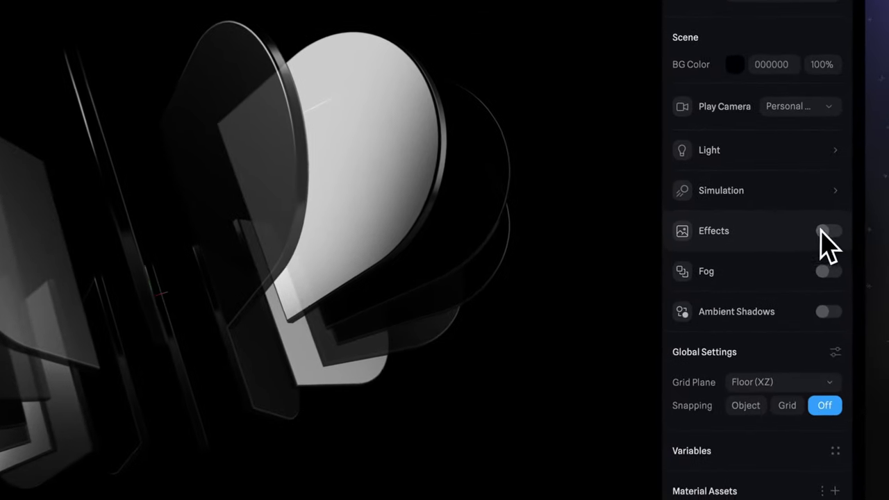
left_click(792, 224)
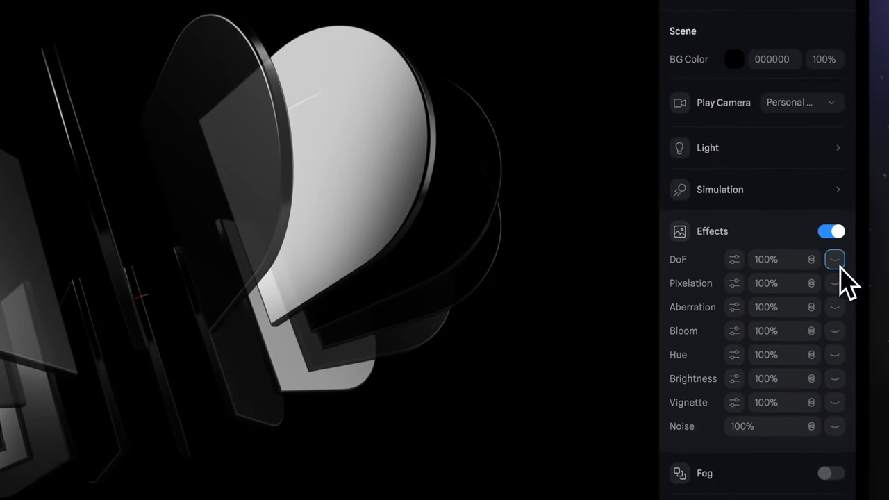
left_click(836, 261)
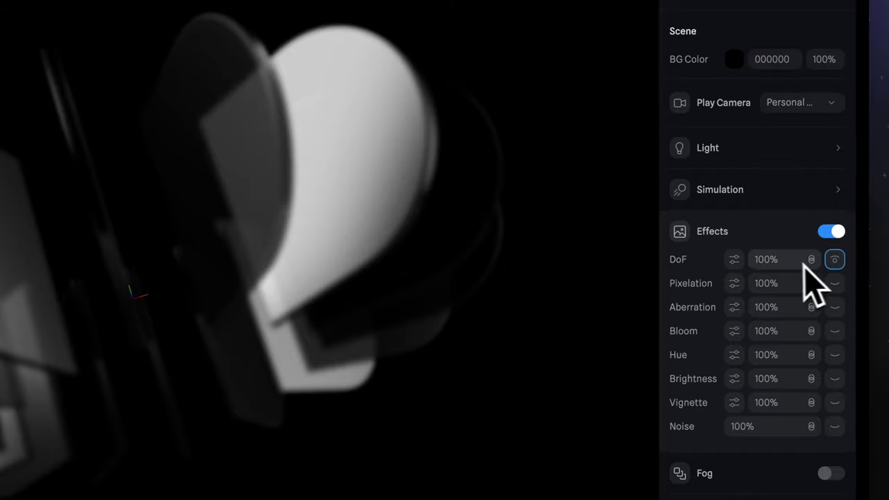
left_click(735, 261)
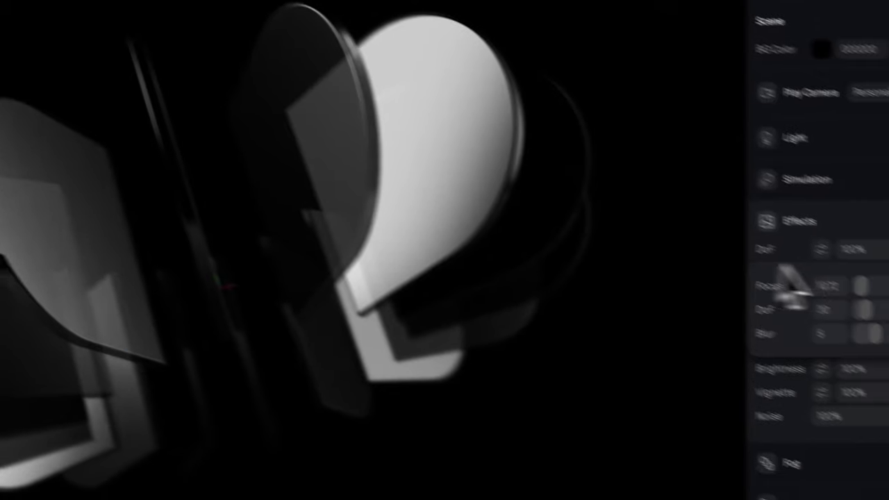
left_click_drag(784, 274, 796, 298)
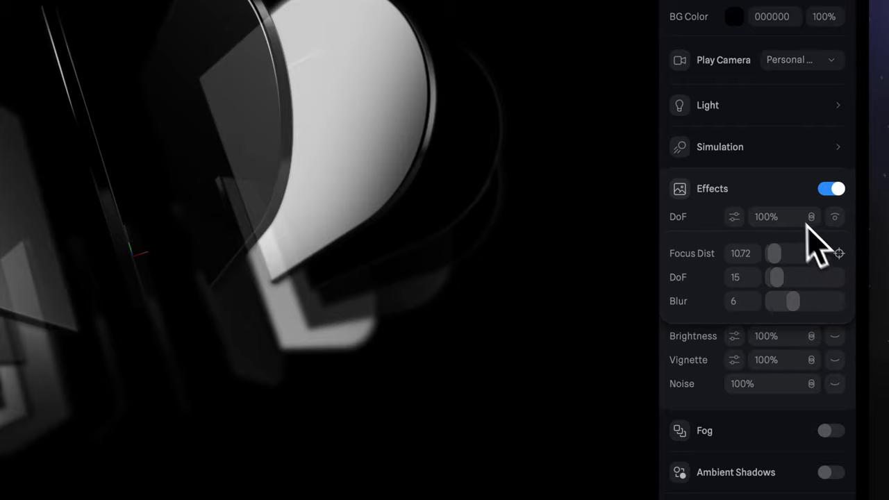
left_click(634, 285)
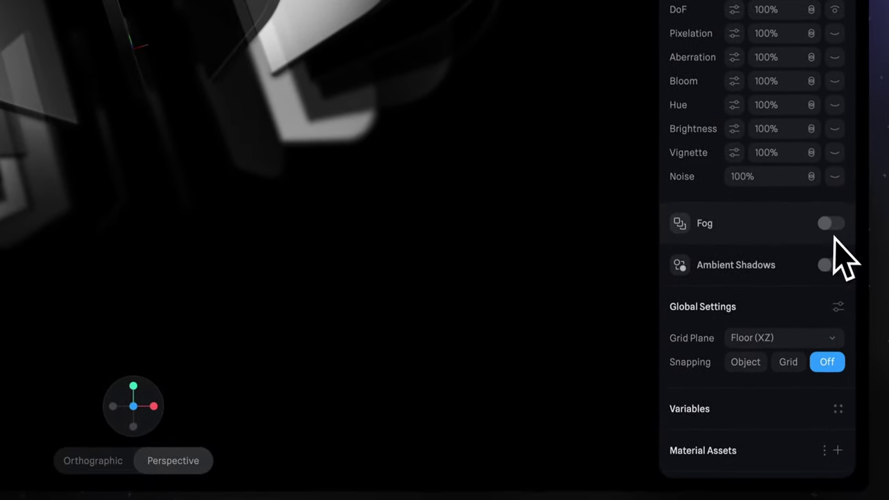
Enable scene fog using the background color, with Near at about 1012 and Far at about 1430.
left_click(831, 220)
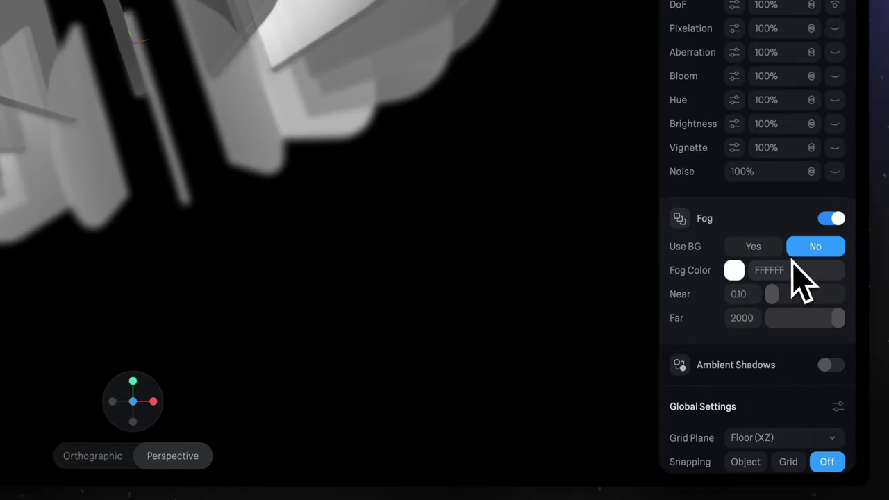
left_click(757, 248)
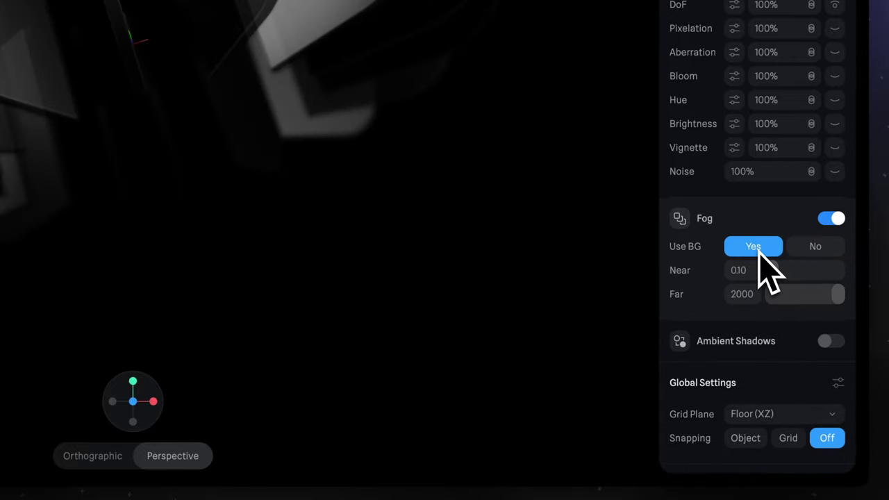
left_click_drag(764, 269, 786, 275)
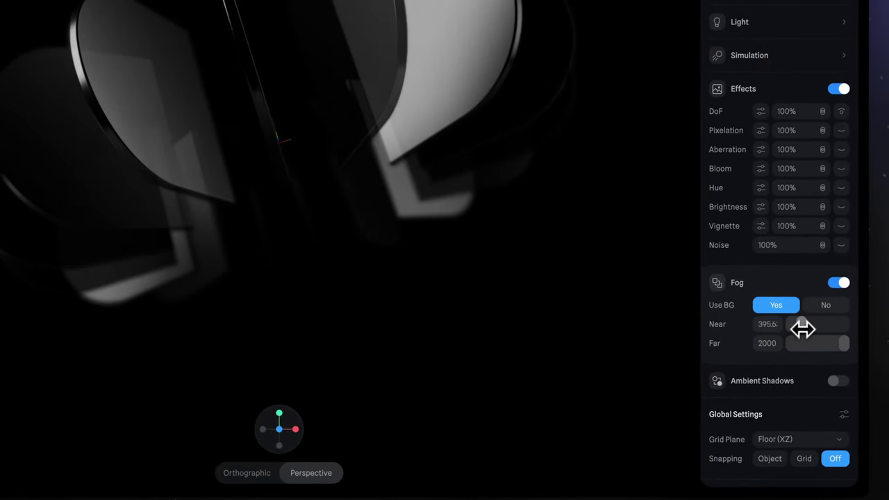
left_click_drag(802, 329, 830, 345)
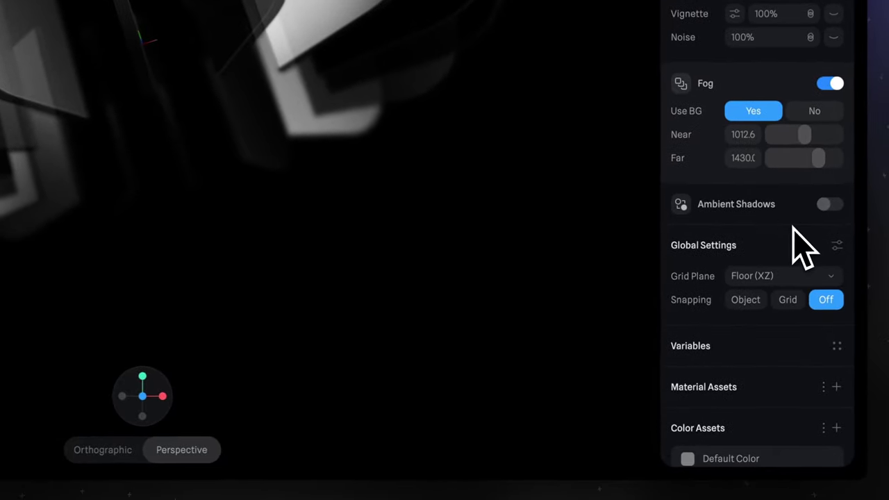
Enable ambient shadows for the scene and set their tint to black (000000).
left_click(829, 204)
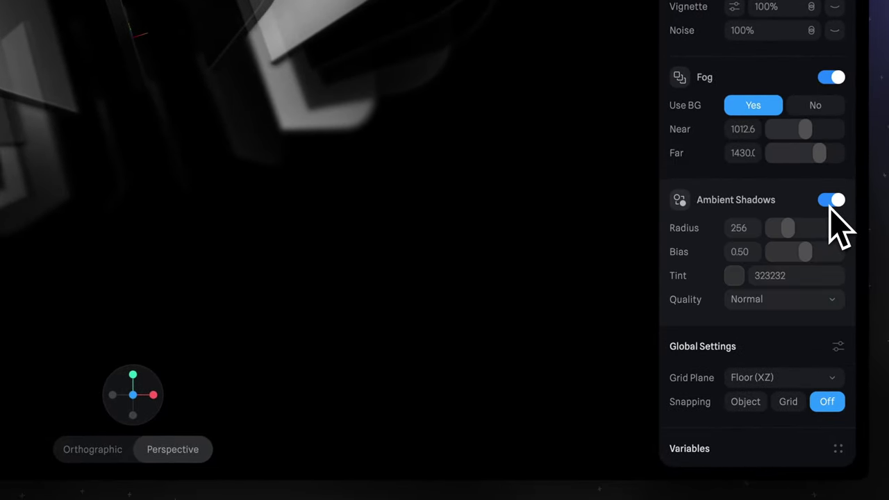
left_click(735, 277)
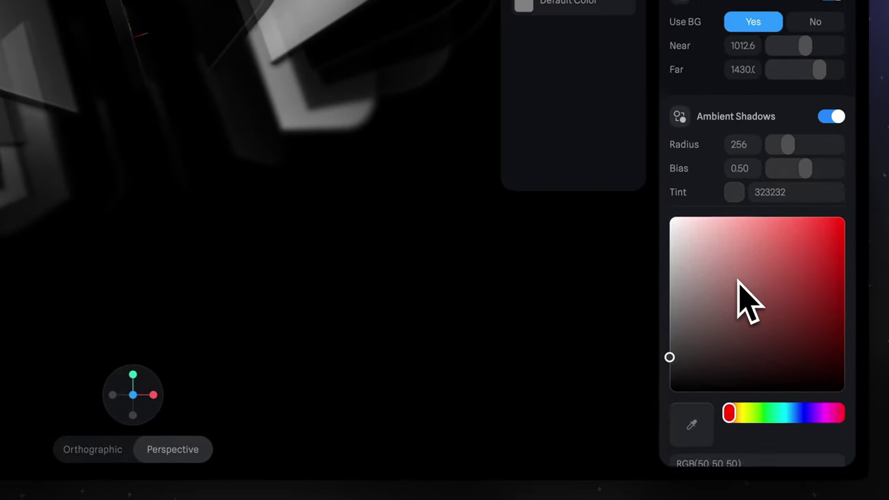
left_click(737, 280)
left_click_drag(737, 279, 660, 406)
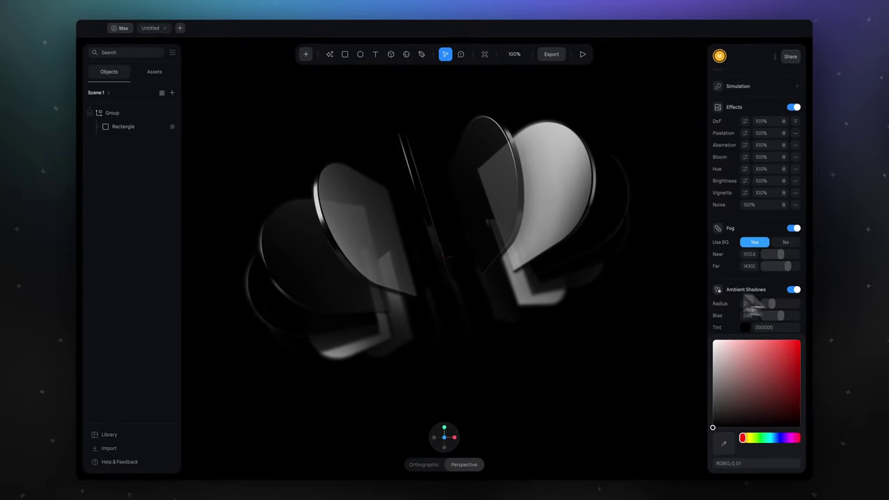
Play the scene to preview the rotating plates with the effects, and return to the editor.
left_click(587, 285)
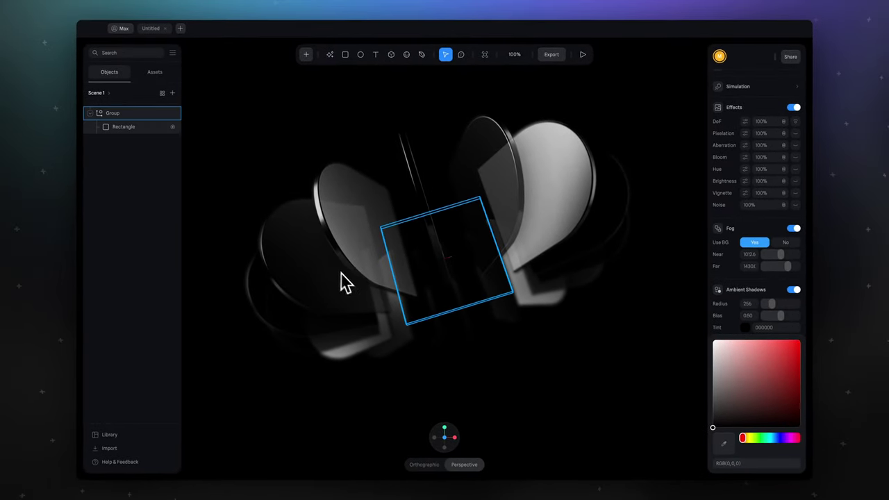
left_click(514, 362)
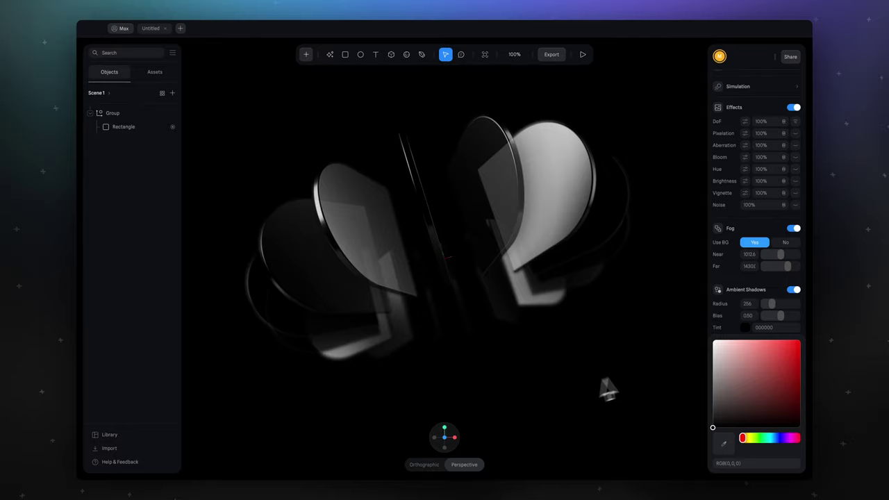
left_click(582, 56)
left_click(494, 56)
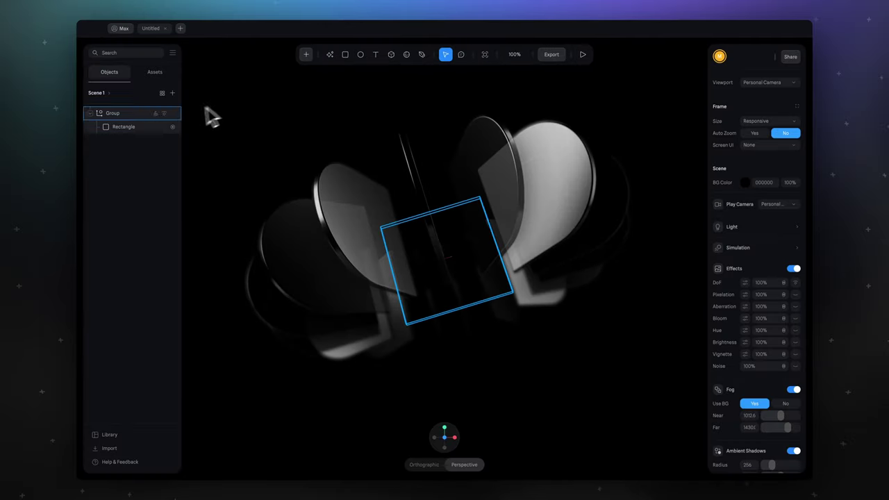
Wrap the existing group in a new parent group and move it slightly down along the Y axis.
left_click(133, 116)
key("ctrl+g")
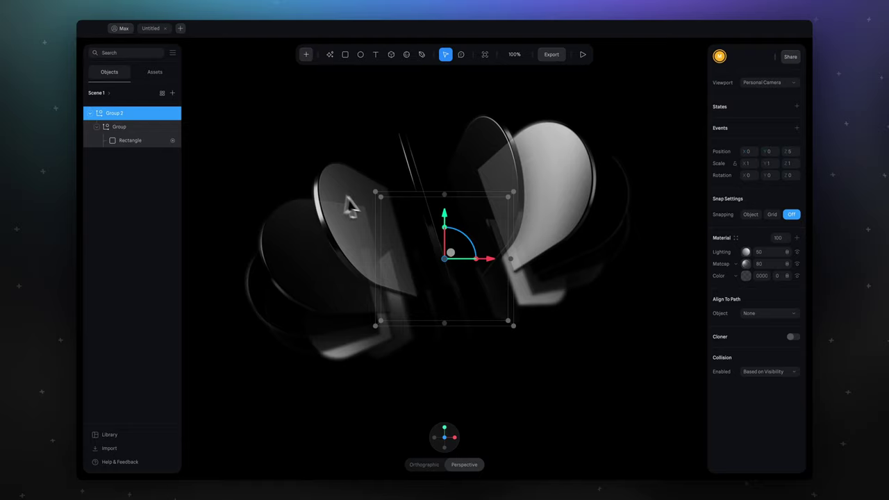
left_click_drag(446, 215, 449, 234)
left_click(637, 265)
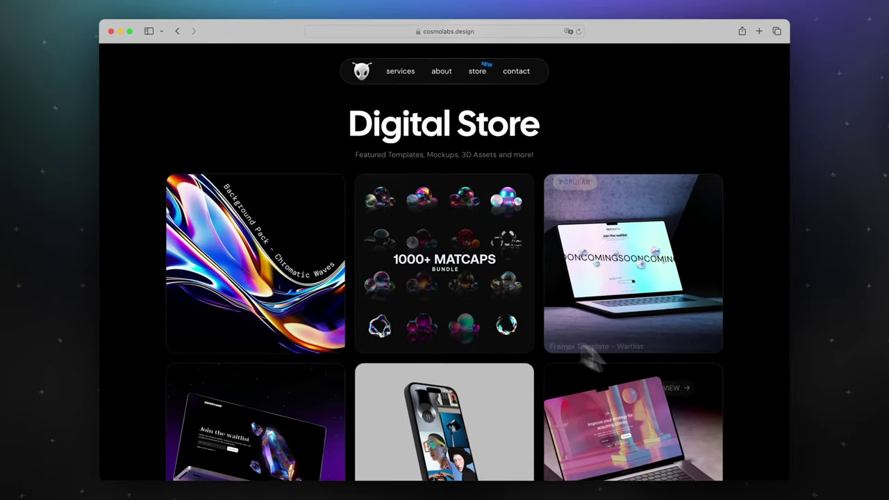
In the cosmolabs.design store, open the 1000+ Matcaps bundle and look through its preview images.
left_click(482, 271)
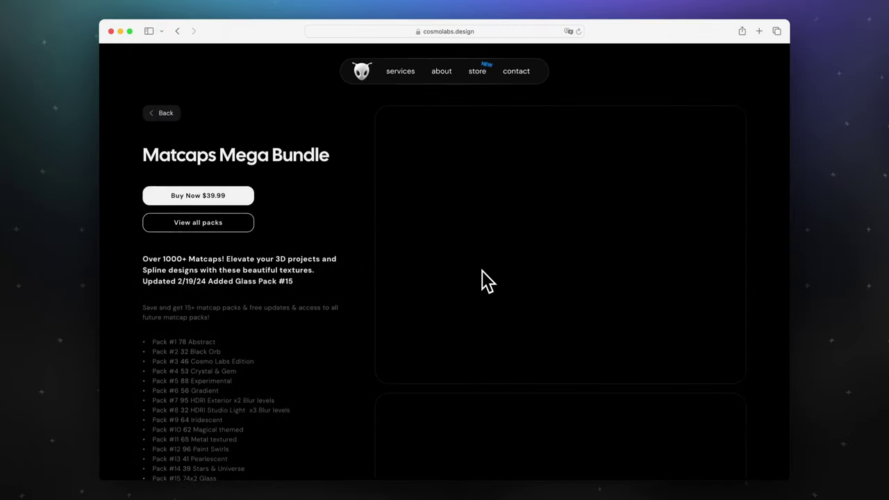
scroll(520, 248, "down", 10)
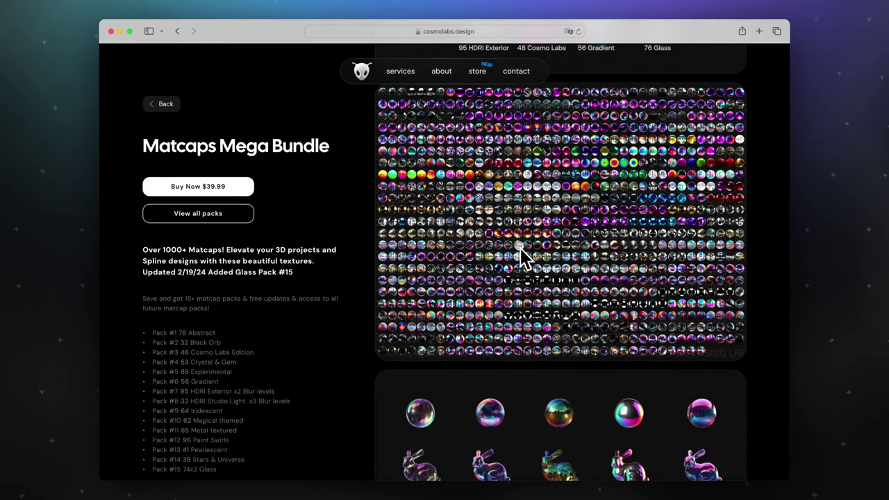
scroll(552, 244, "down", 5)
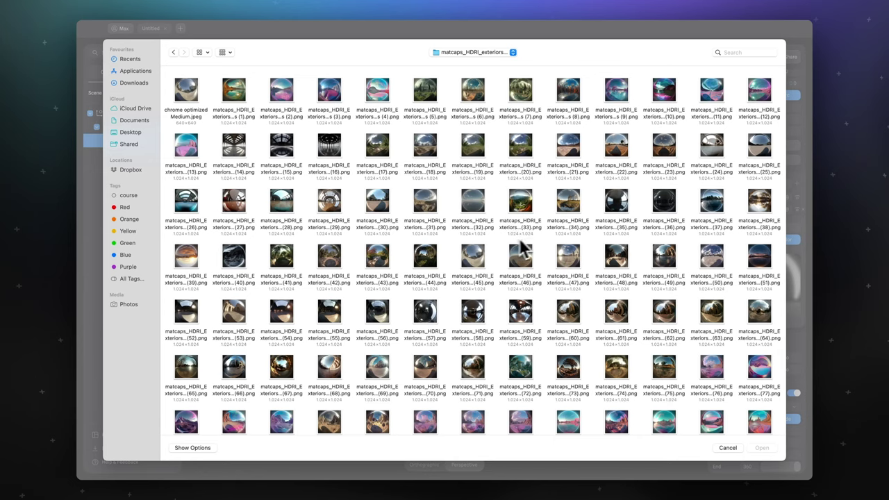
Try the matcaps_HDRI_Exteriors images (35) and (47) as the rectangle's Matcap texture.
left_click(617, 208)
left_click(616, 208)
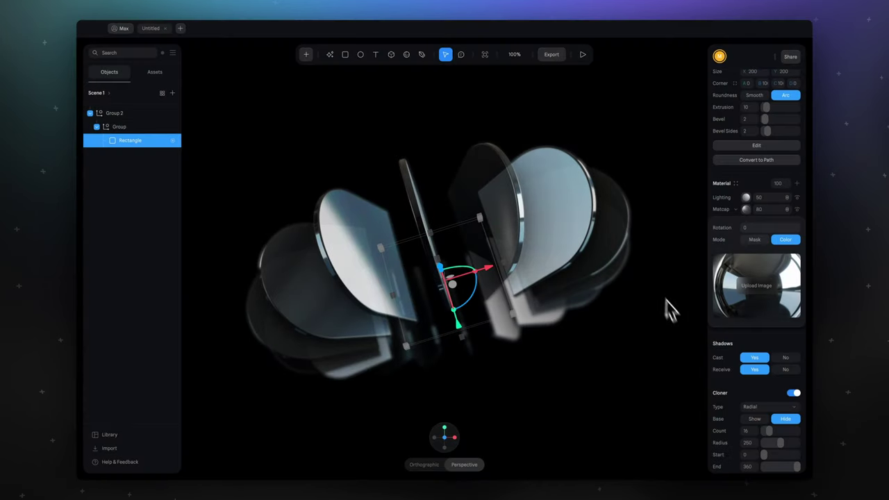
left_click(757, 285)
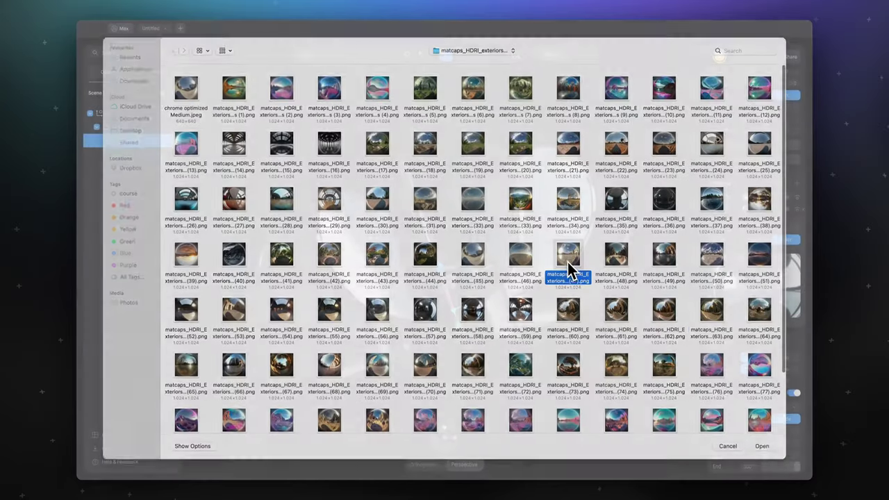
double_click(568, 260)
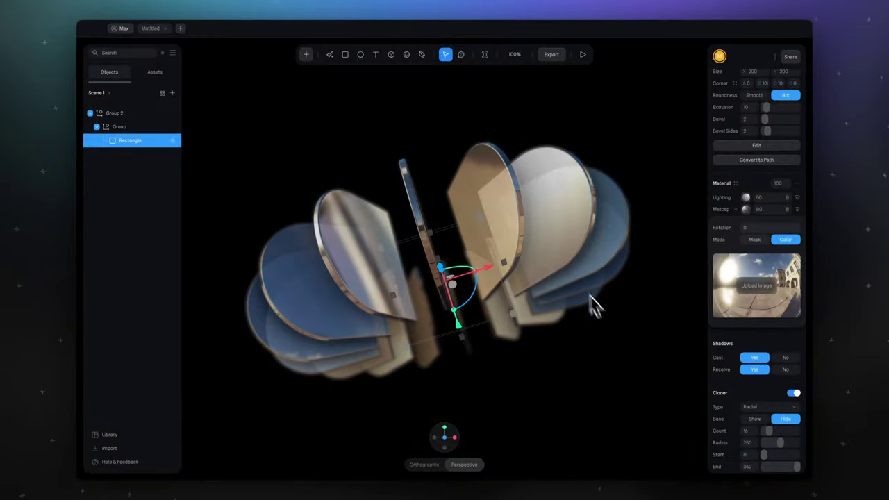
Replace the rectangle's Matcap image with the black-and-white matcaps_HDRI_Exteriors image (15) and play the scene.
left_click(744, 295)
double_click(292, 167)
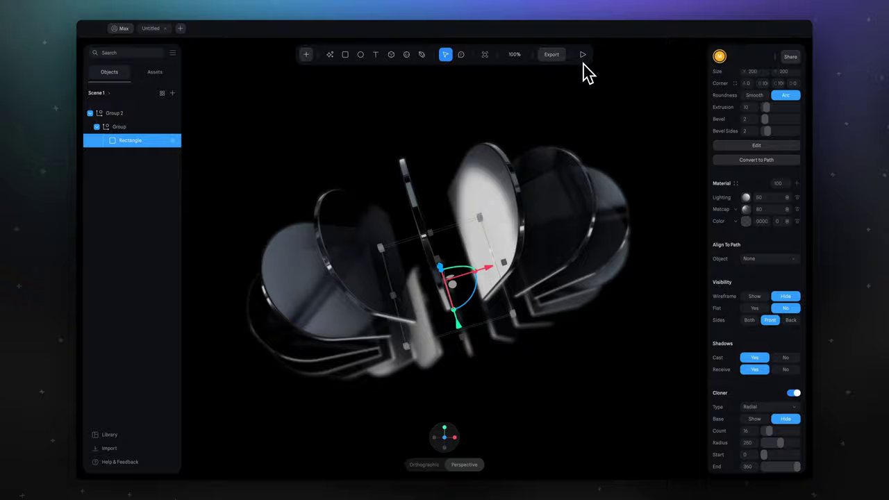
left_click(582, 57)
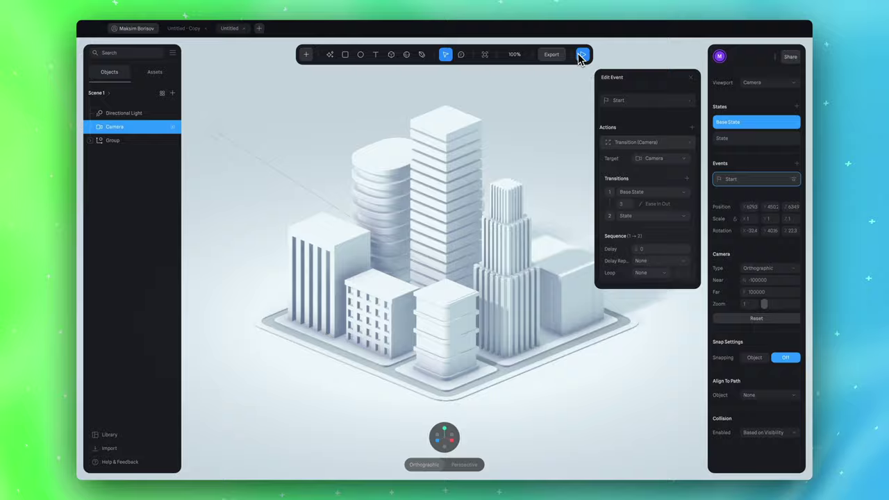
Play the white city buildings scene to preview its camera transition.
left_click(586, 54)
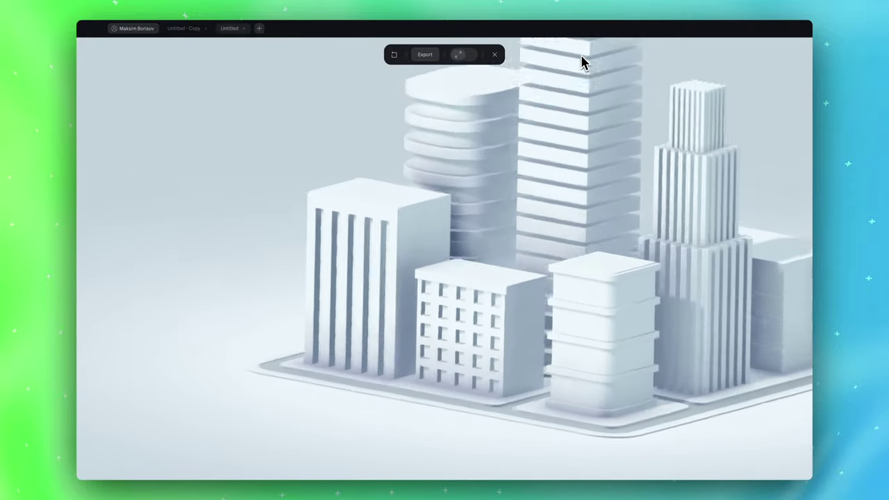